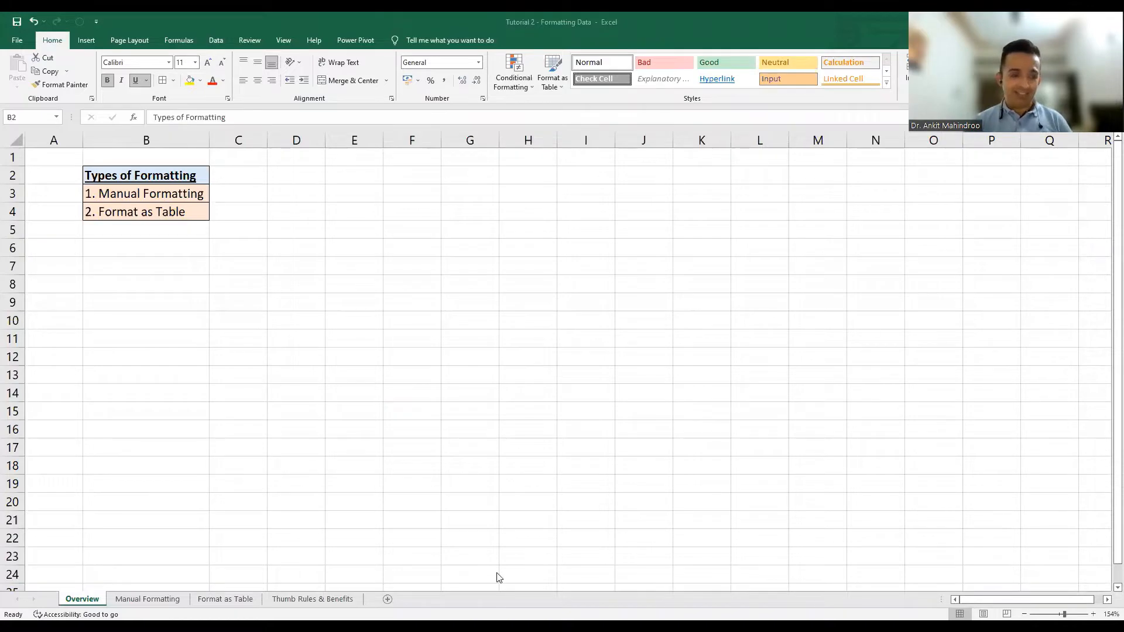
Switch to the Manual Formatting sheet and deselect the preselected quiz table.
click(139, 602)
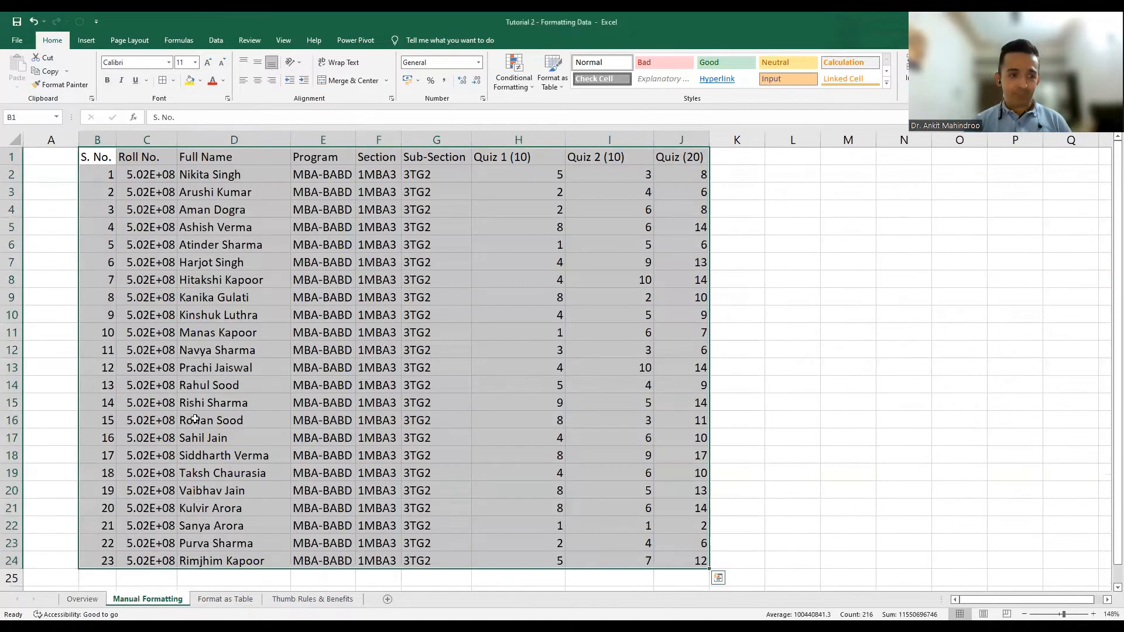
click(204, 373)
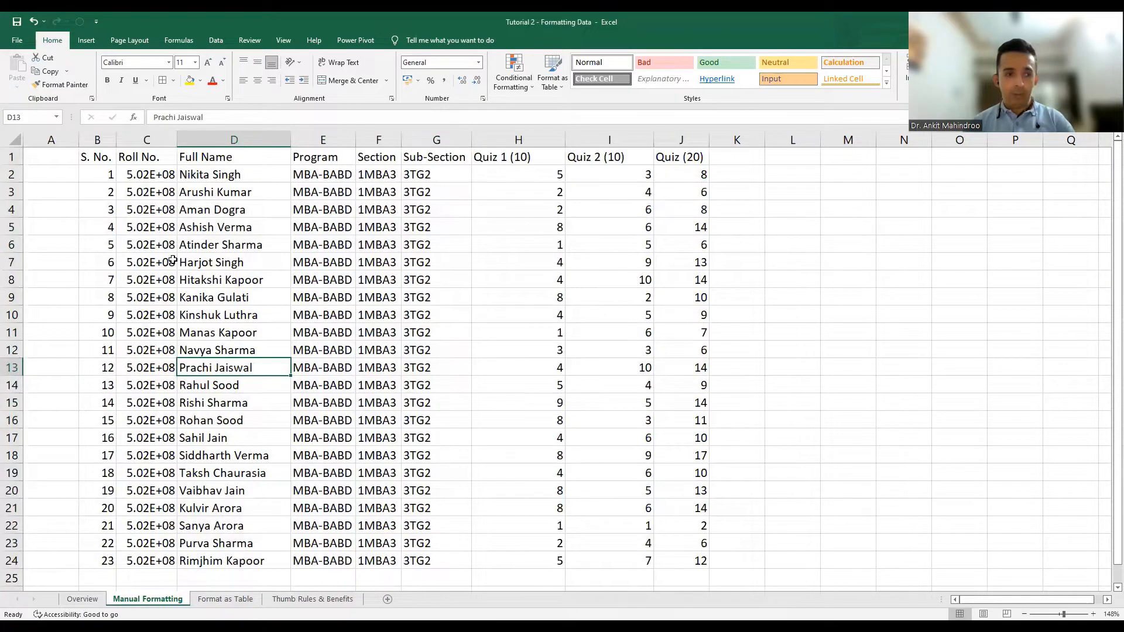
Apply All Borders to every cell of the quiz table B1:J24.
click(95, 159)
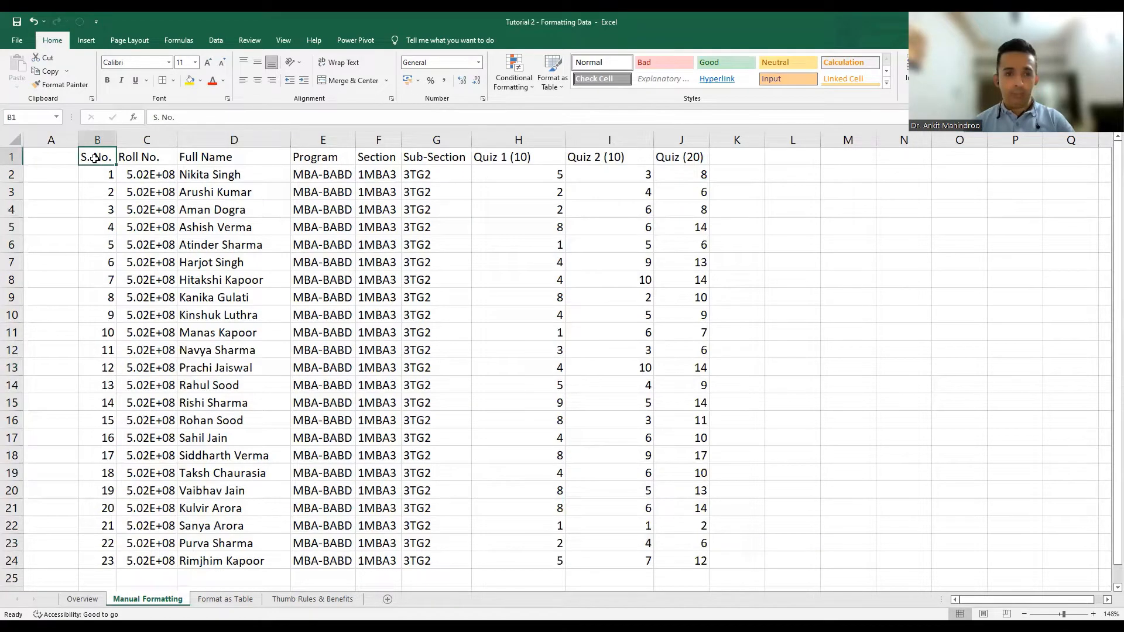
key(ctrl+a)
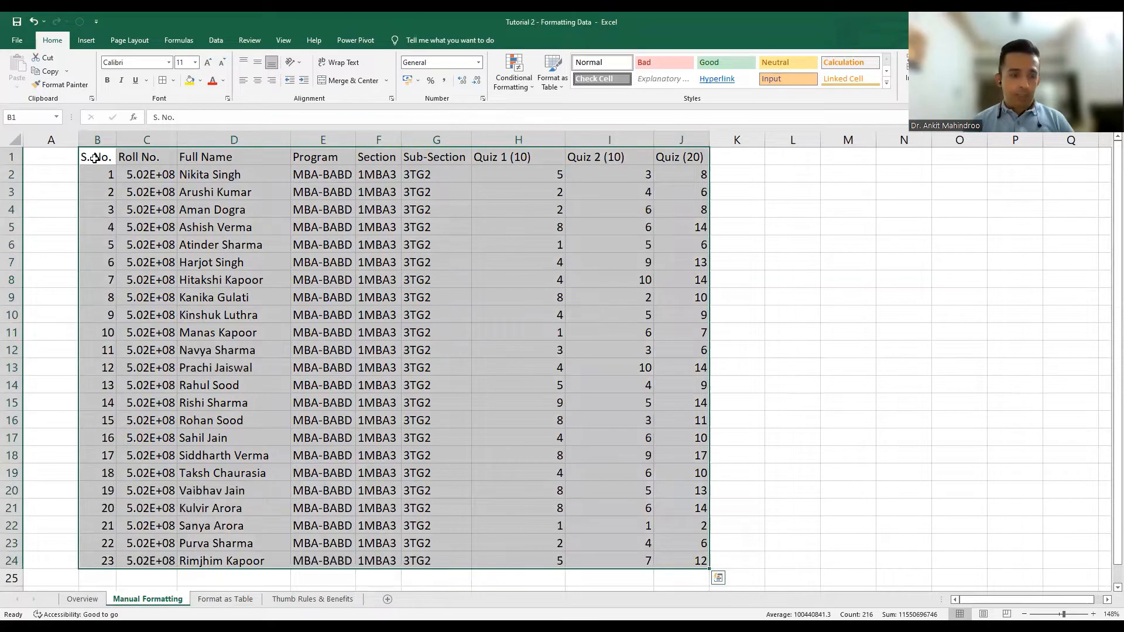
click(175, 82)
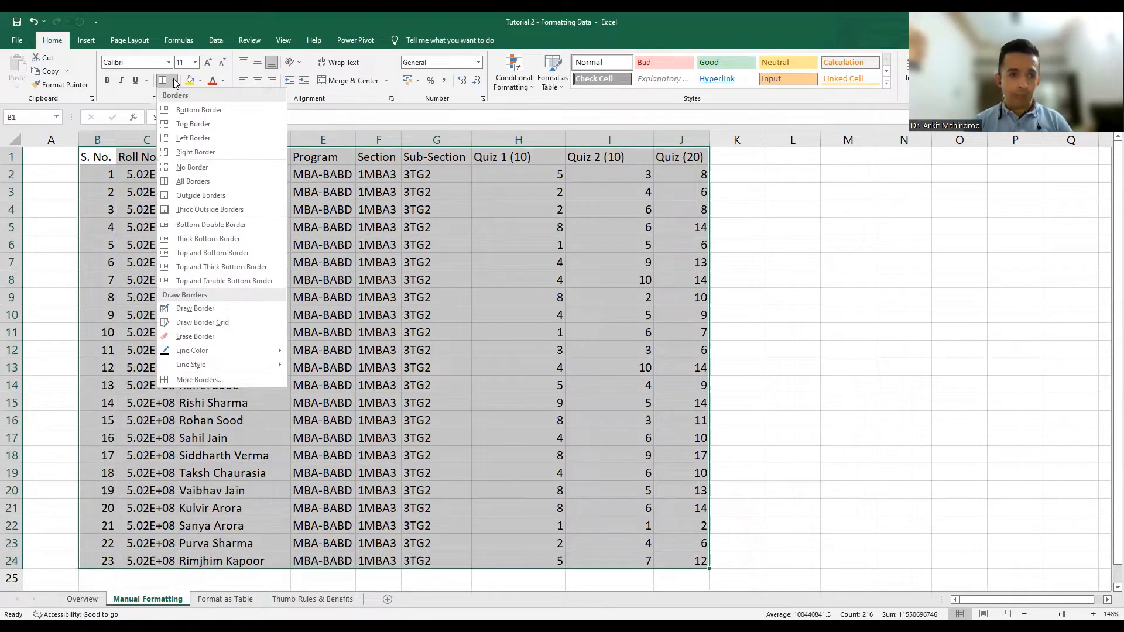
click(232, 181)
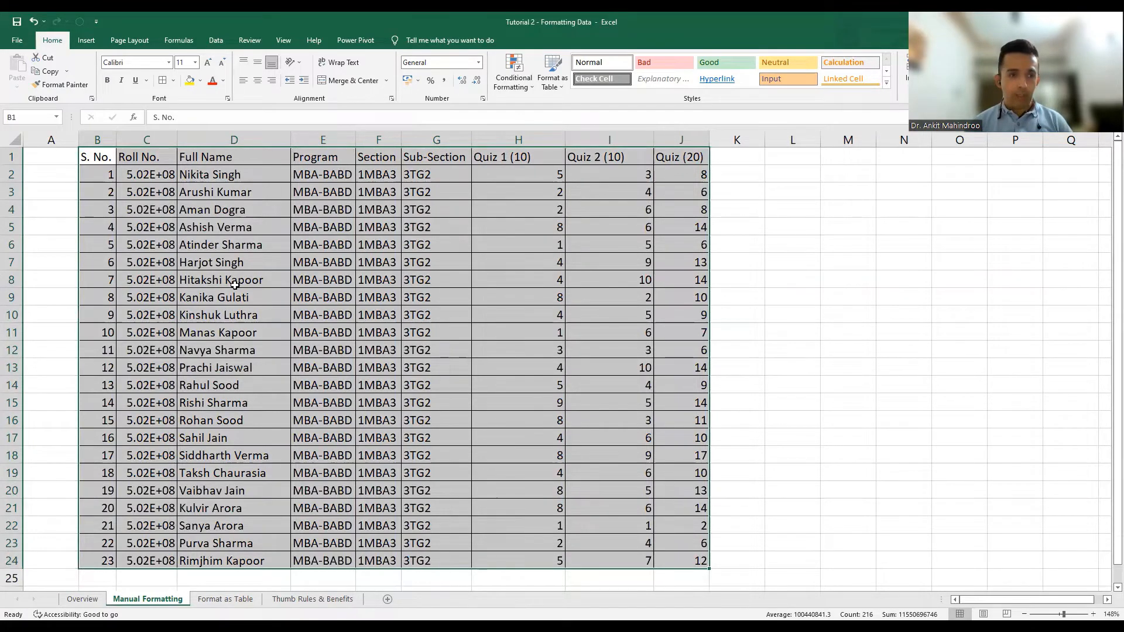
click(91, 158)
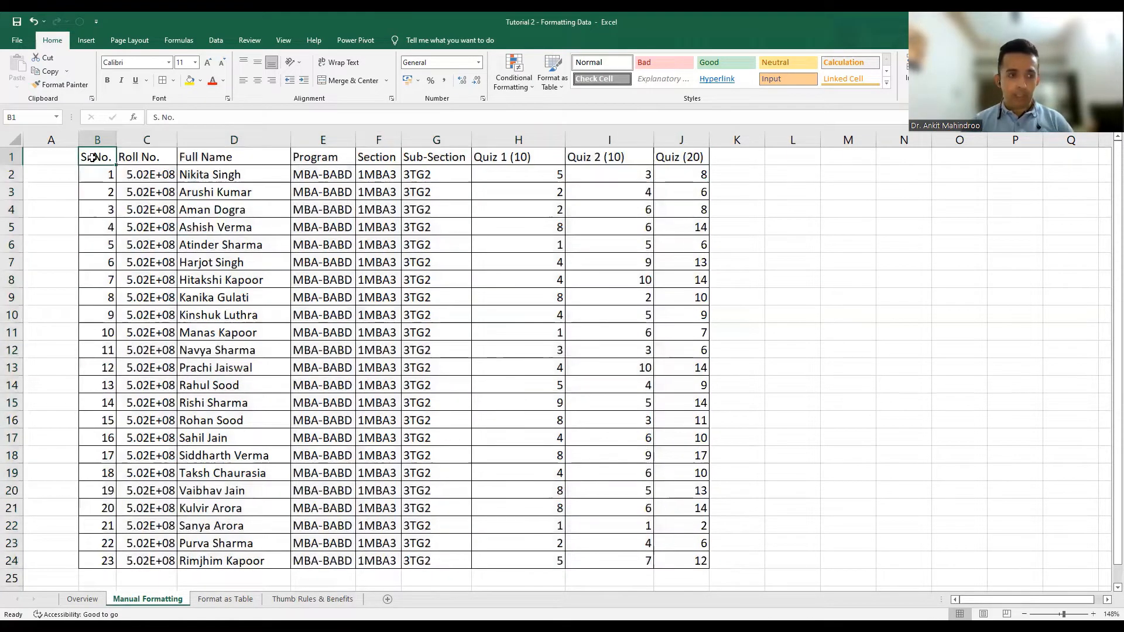
Bold and centre the header titles from S. No. in B1 through J1.
key(shift+Right)
key(shift+Right)
key(shift+Right)
key(shift+Right)
key(shift+Right)
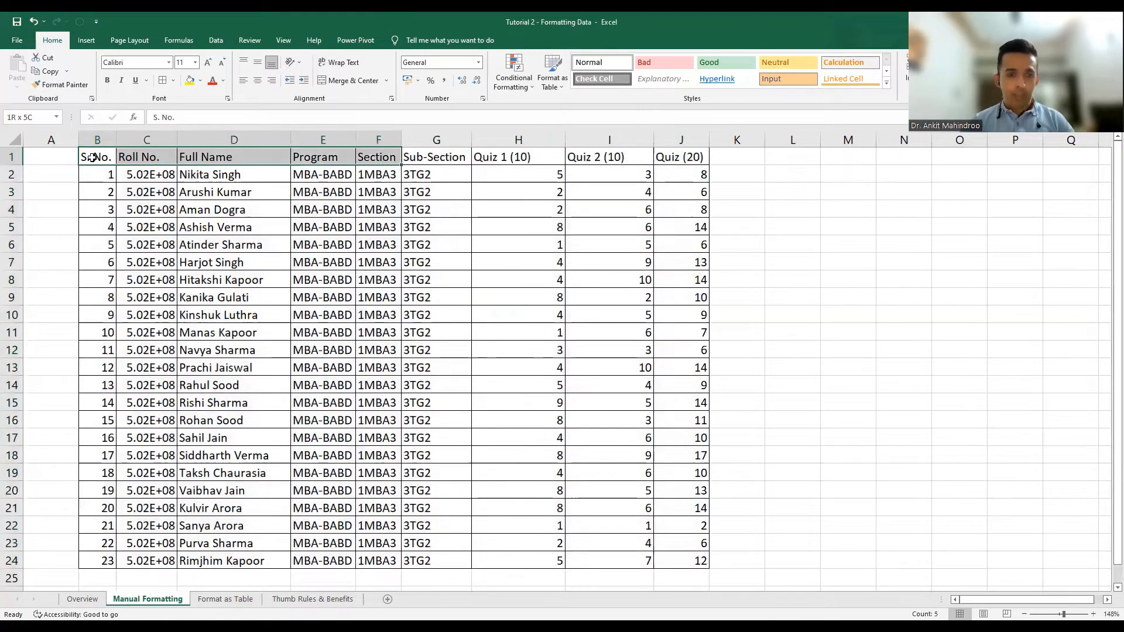
key(shift+Right)
key(shift+Right)
key(shift+Right)
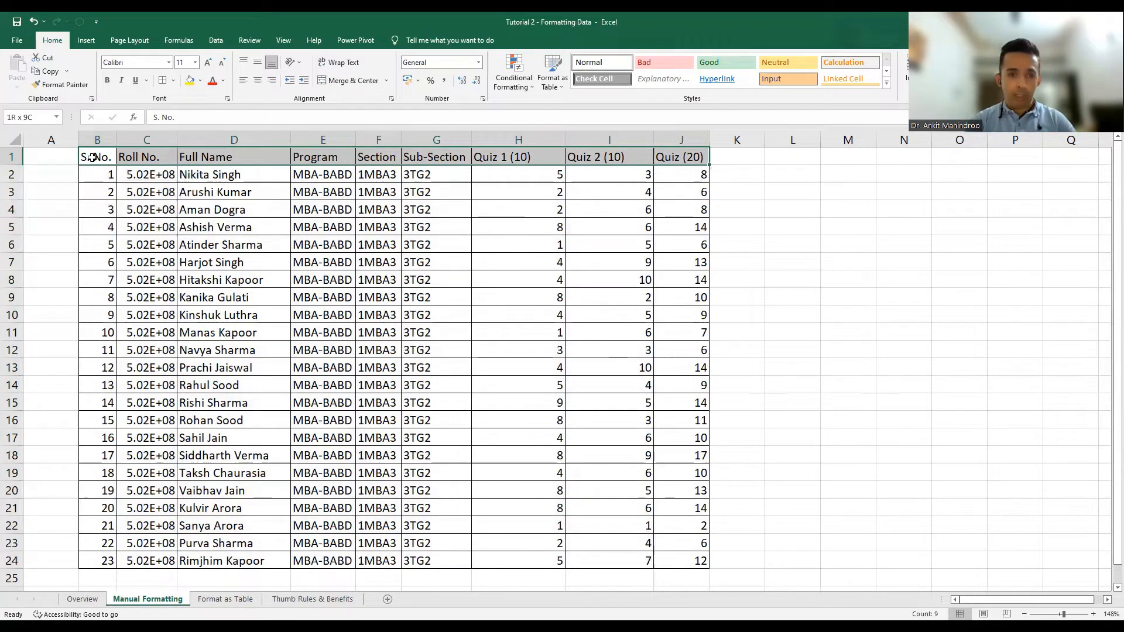
key(ctrl+b)
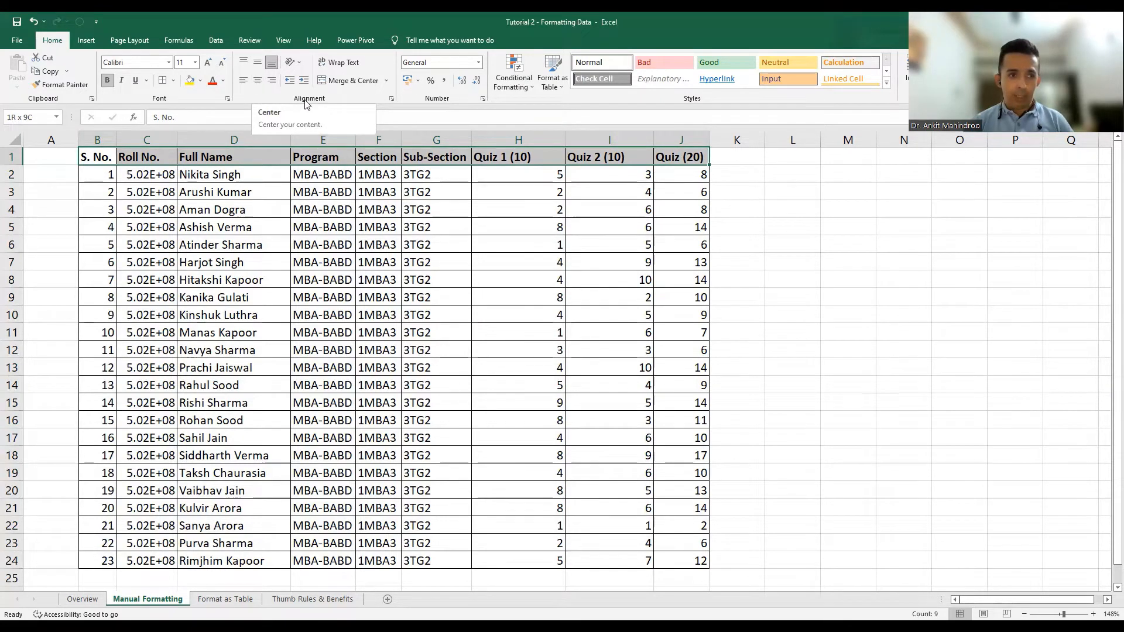
click(258, 84)
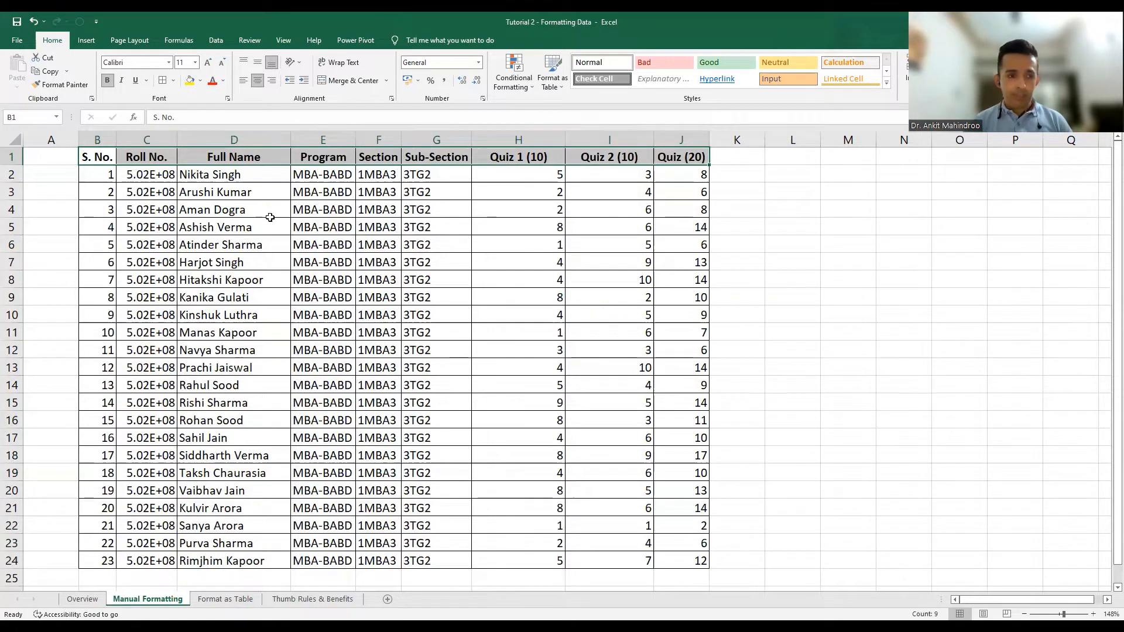
Auto-fit column C to show full roll numbers and centre the values in B2:C24.
click(98, 178)
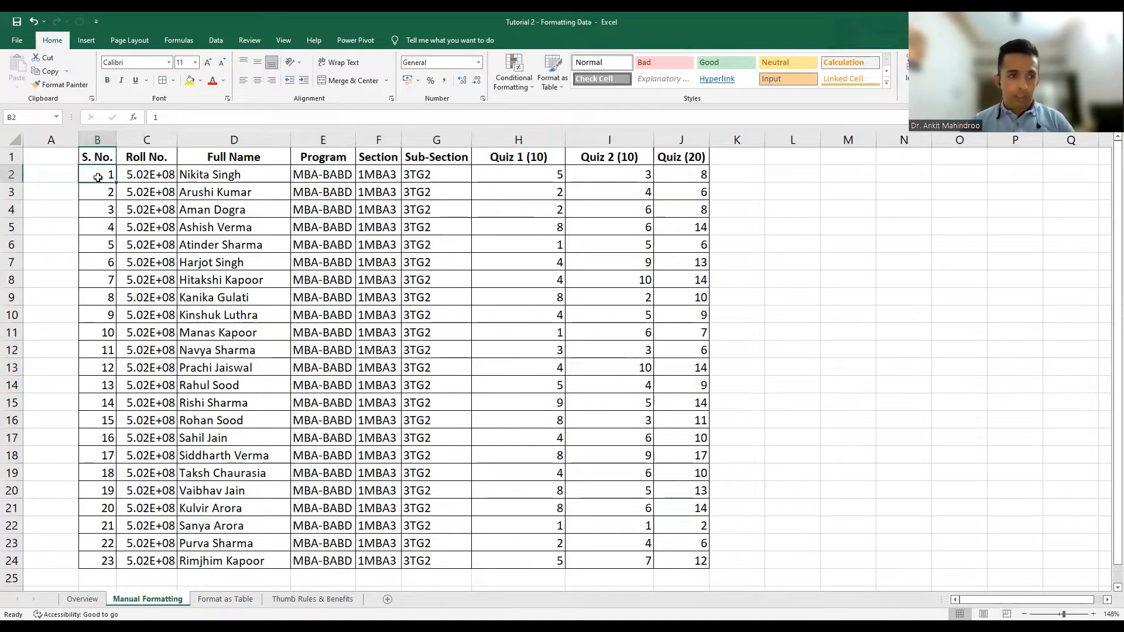
key(shift+Right)
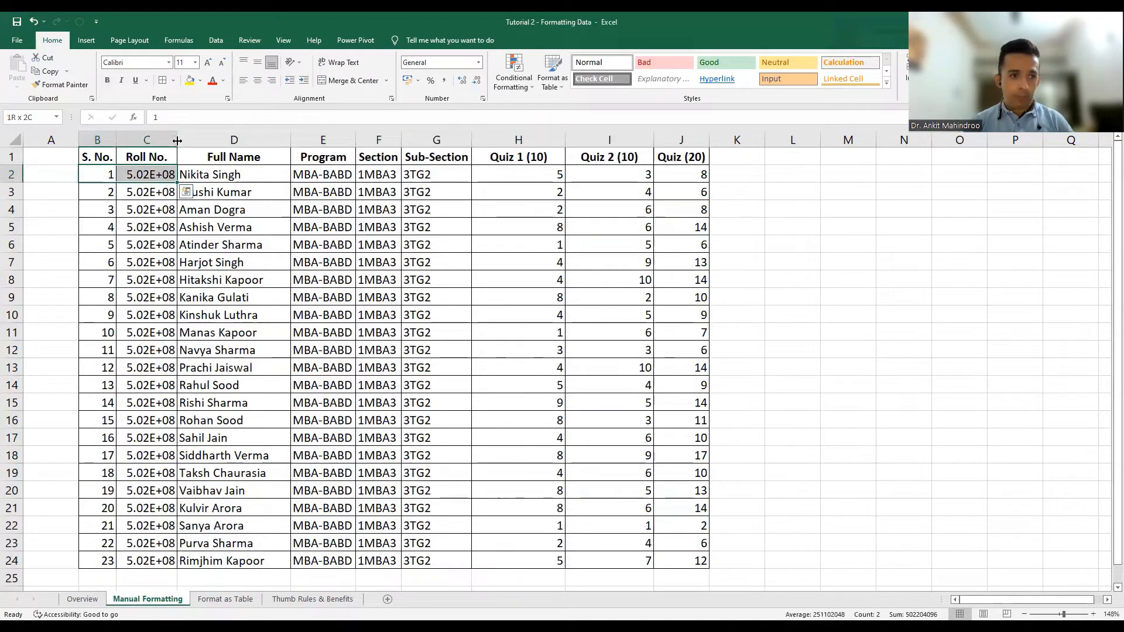
double_click(178, 135)
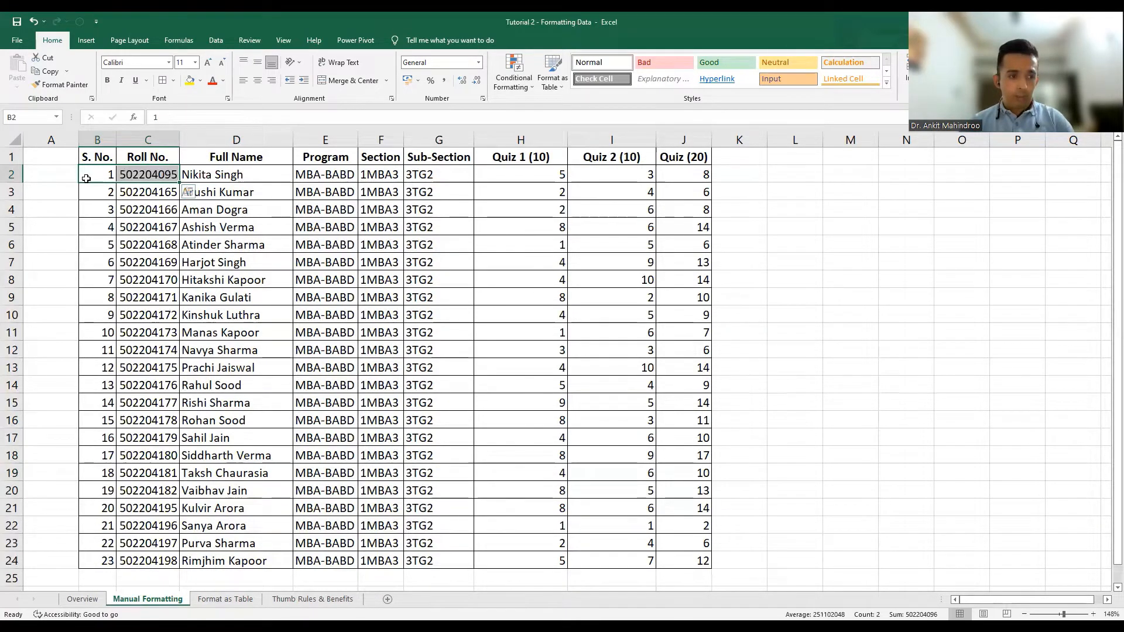
key(ctrl+shift+Down)
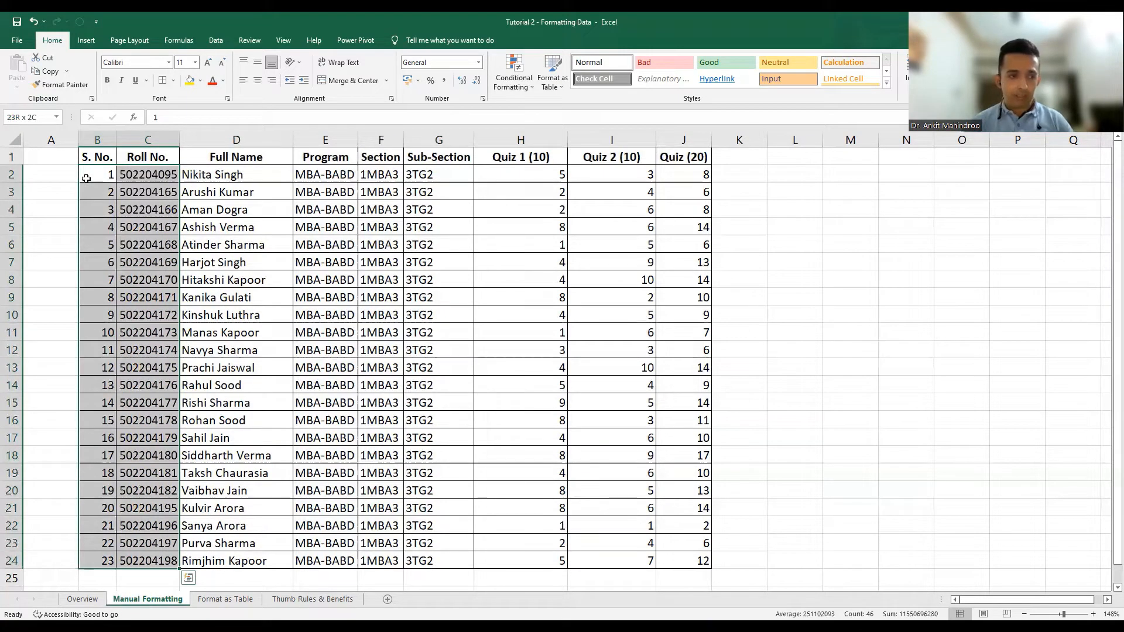
click(258, 81)
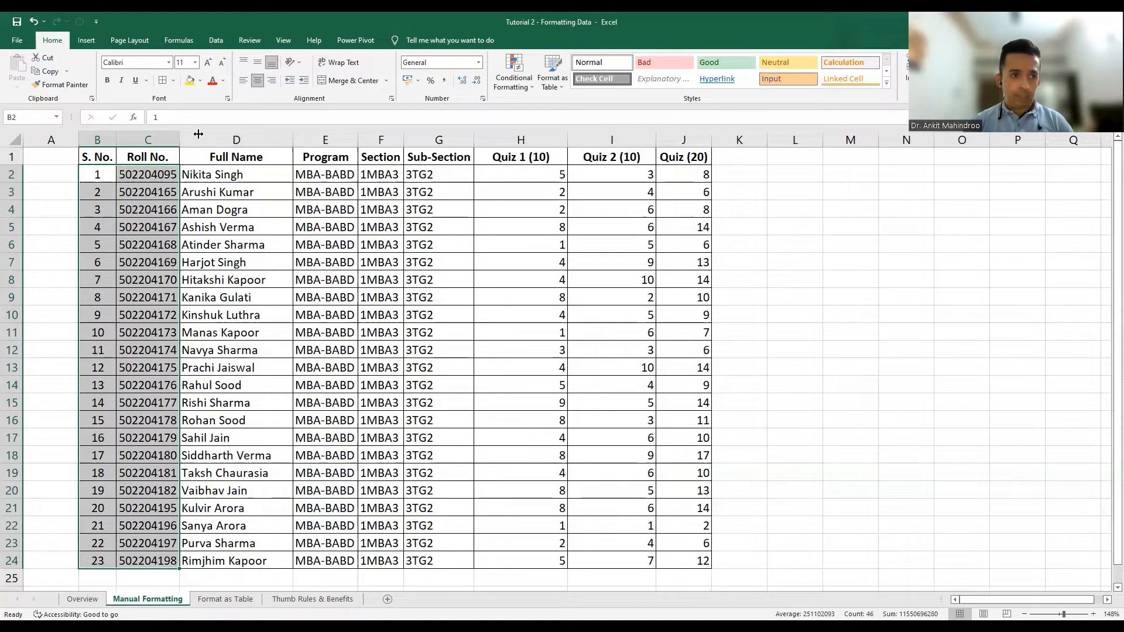
Widen the Roll No. column C to 95 pixels.
drag(199, 134, 198, 135)
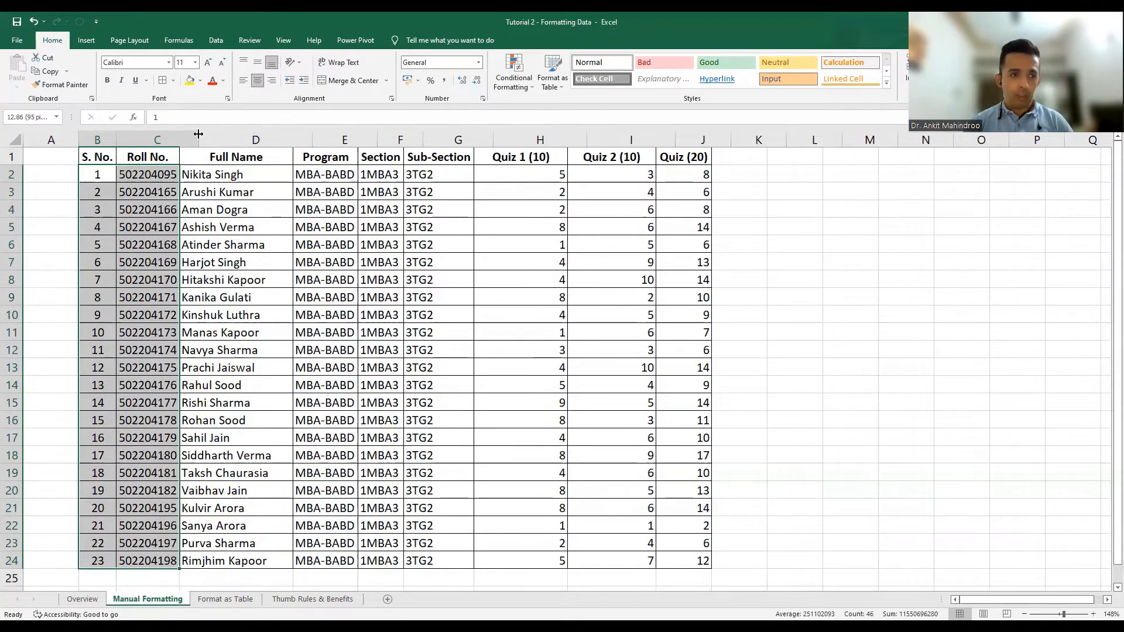
drag(198, 134, 199, 134)
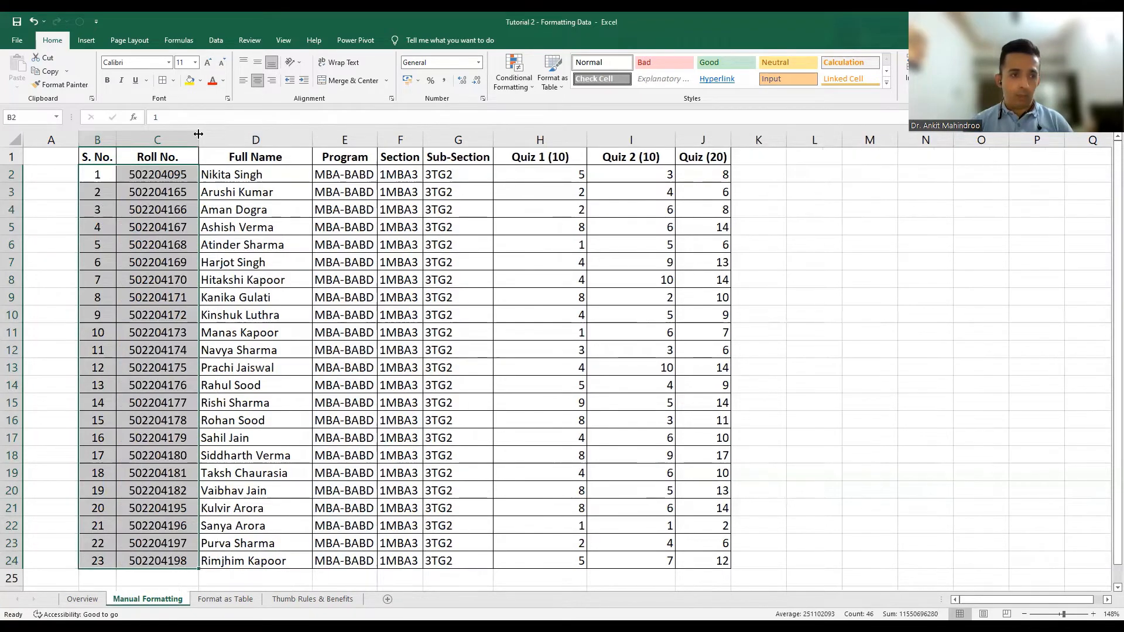
click(156, 216)
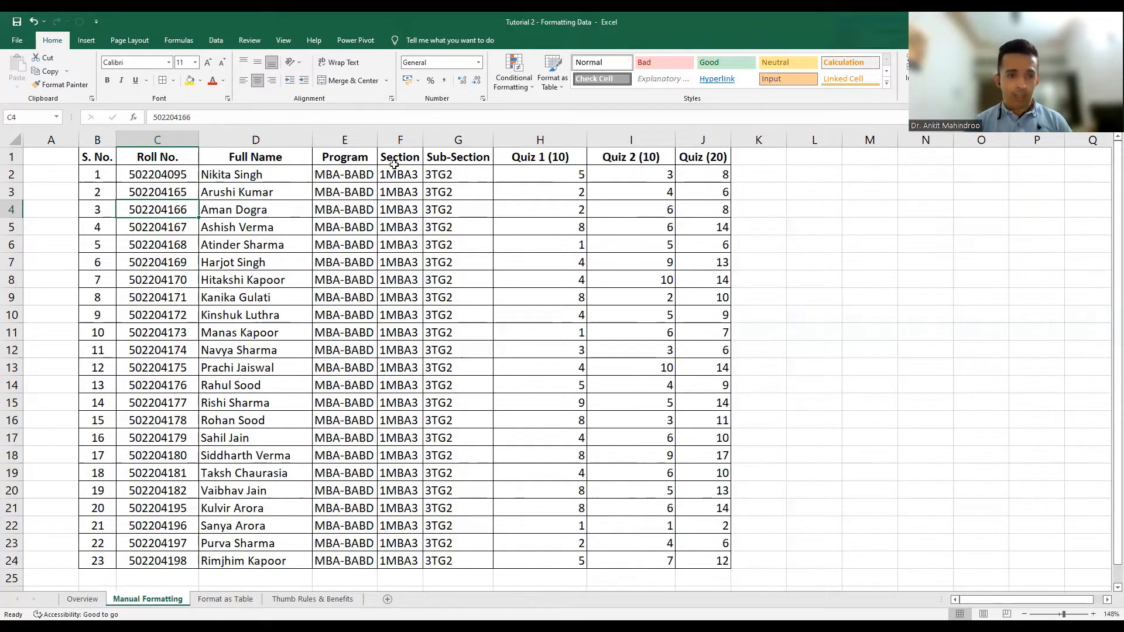
click(348, 175)
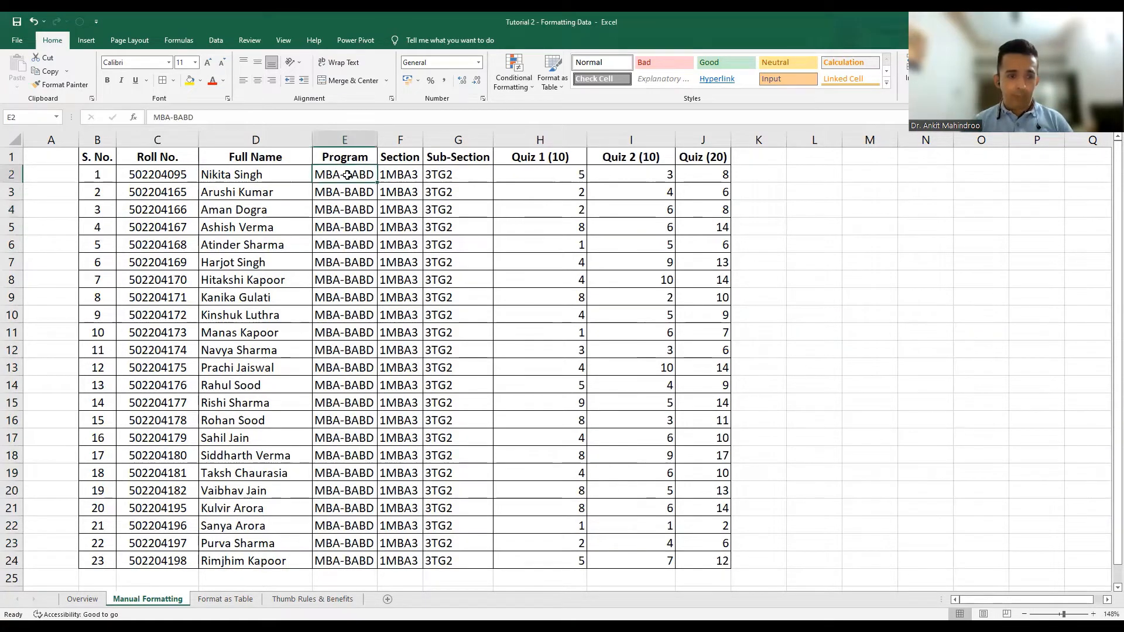
key(shift+Right)
key(shift+Right)
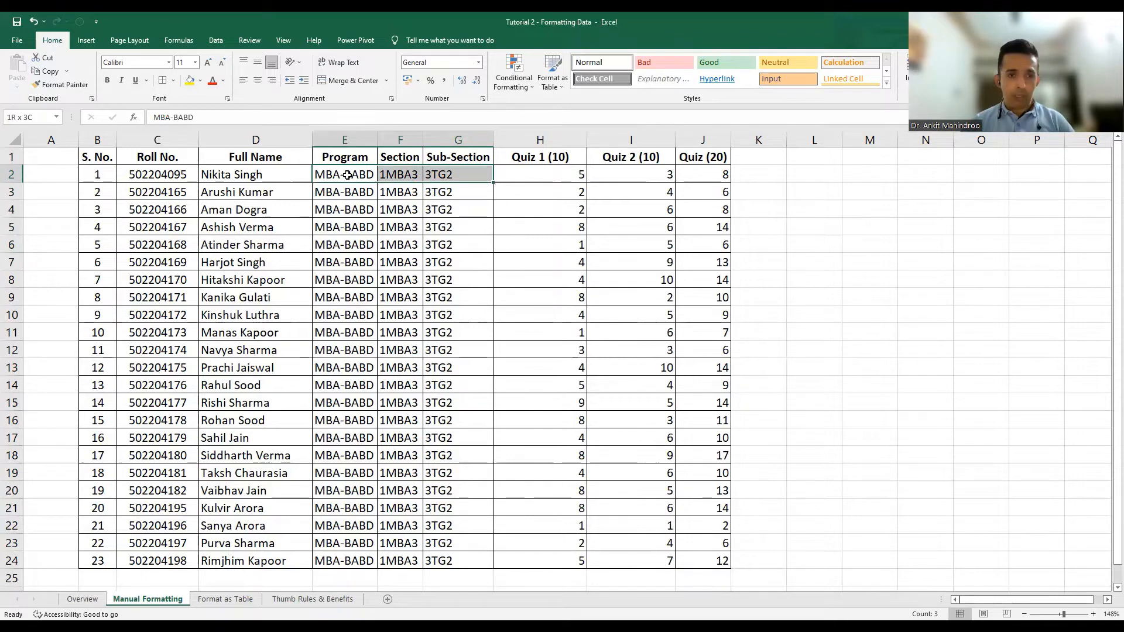
Centre the Program, Section and Sub-Section values, then the quiz scores in H2:J24.
key(ctrl+shift+Down)
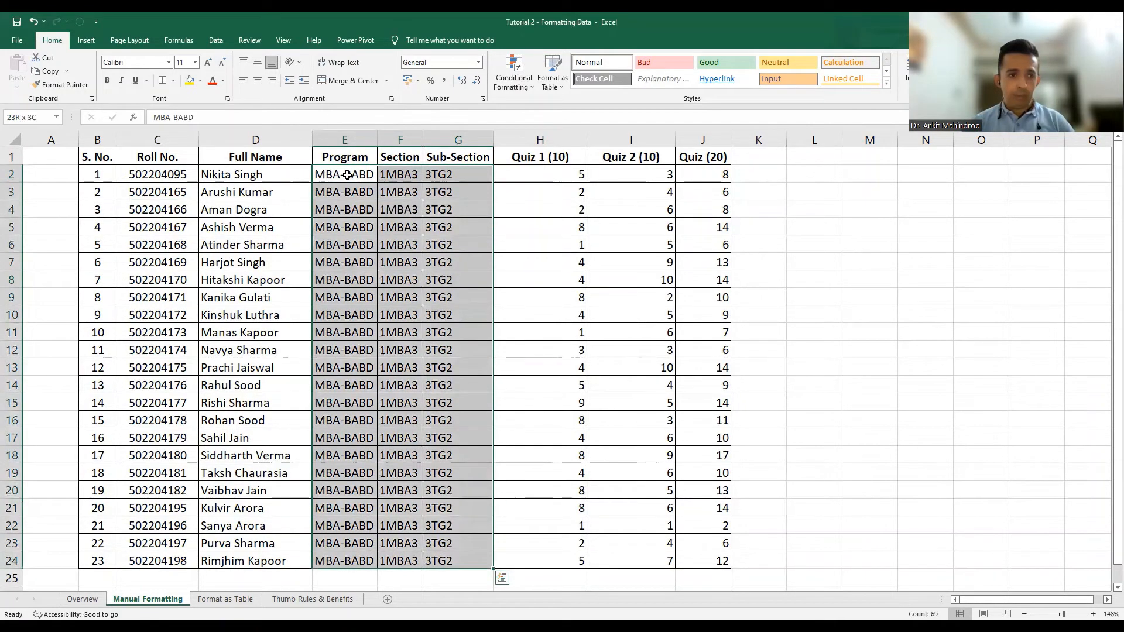
click(259, 81)
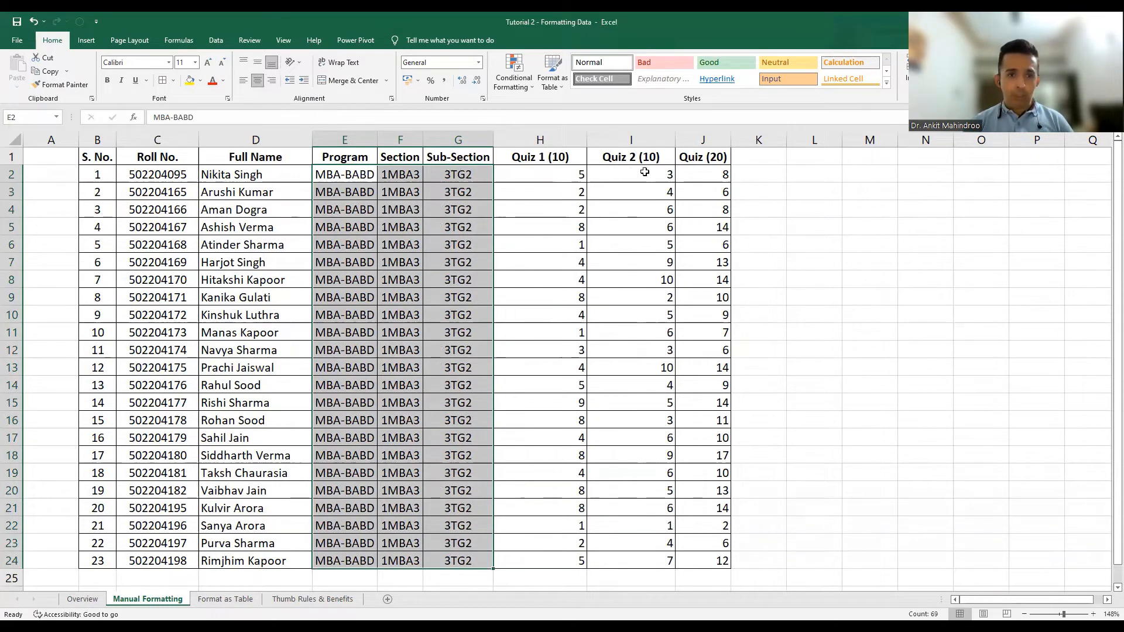
click(537, 177)
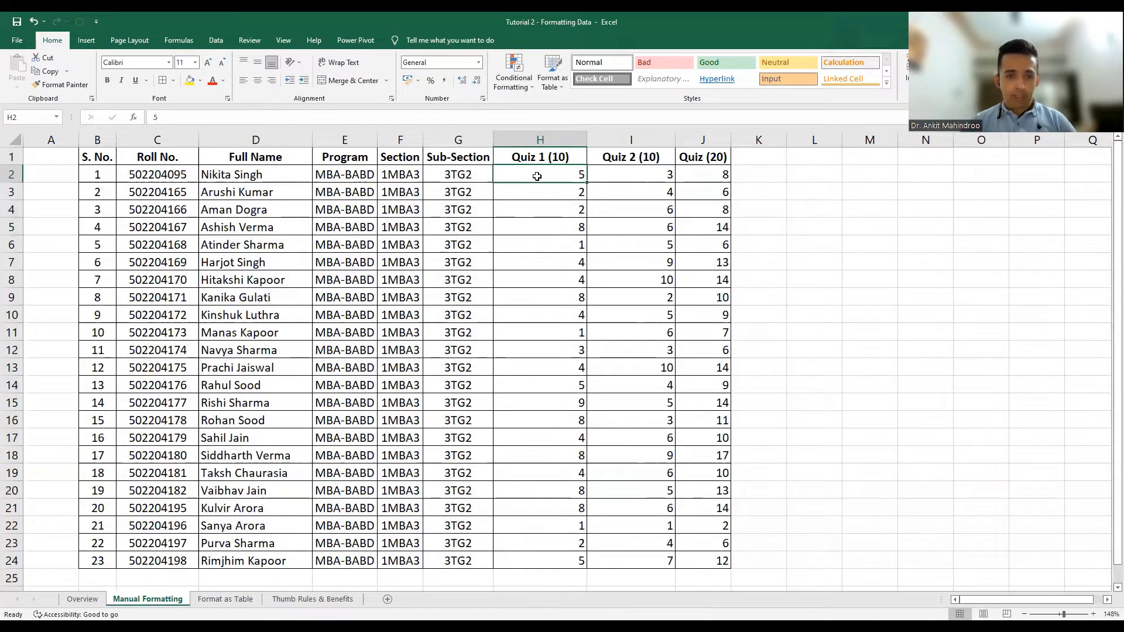
key(shift+Right)
key(shift+Right)
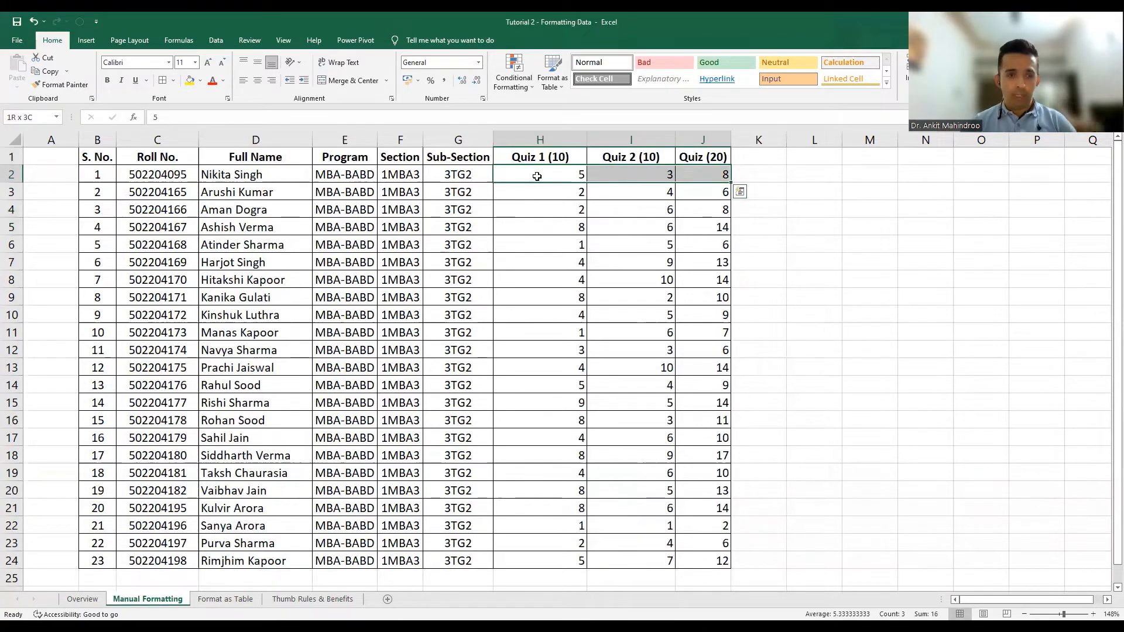
key(ctrl+shift+Down)
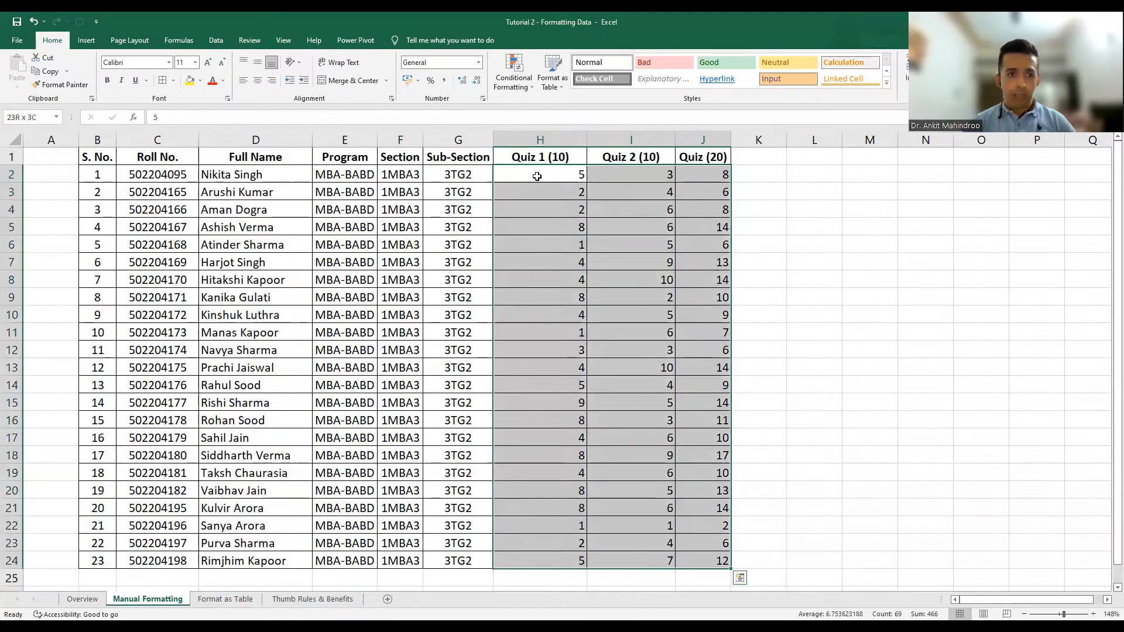
click(258, 80)
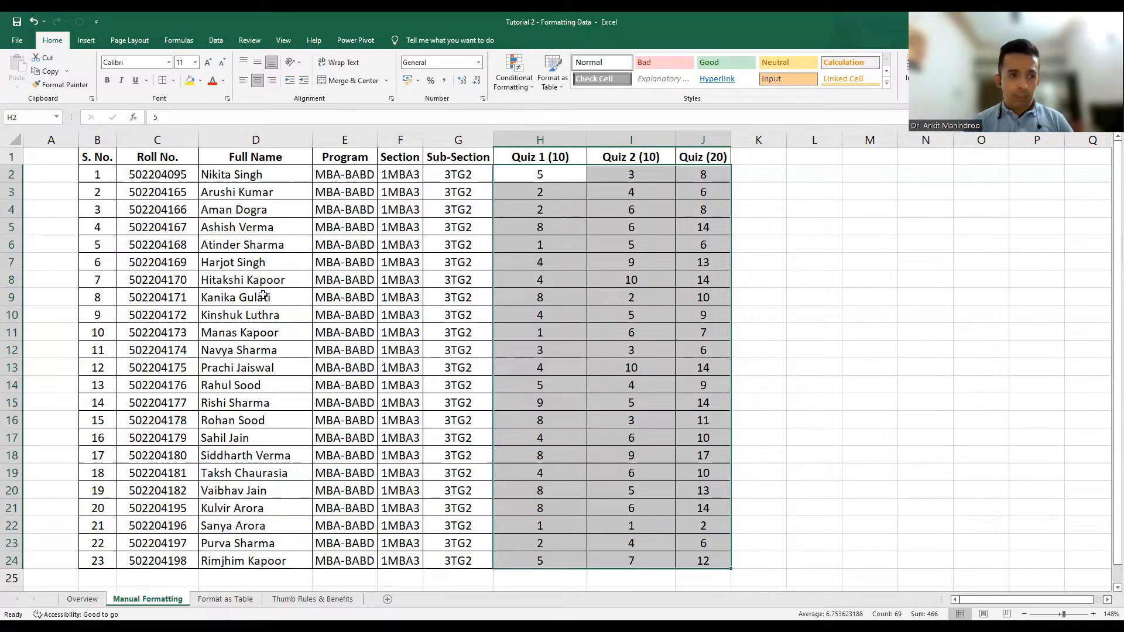
Fill header row B1:J1 with White, Background 1, Darker 15% grey.
click(236, 262)
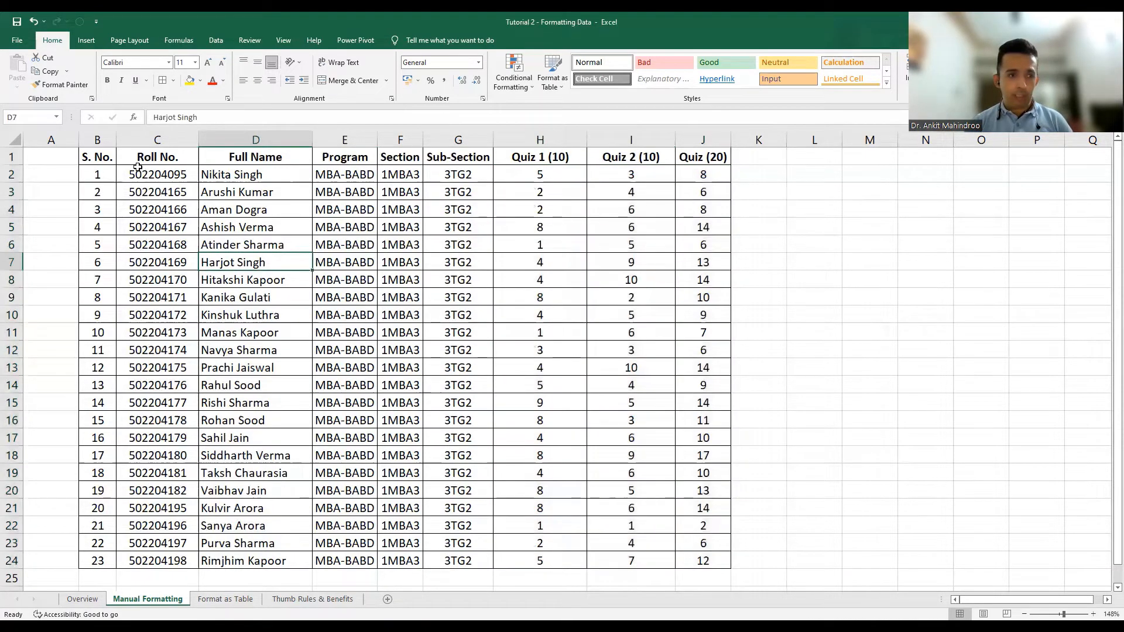
click(99, 154)
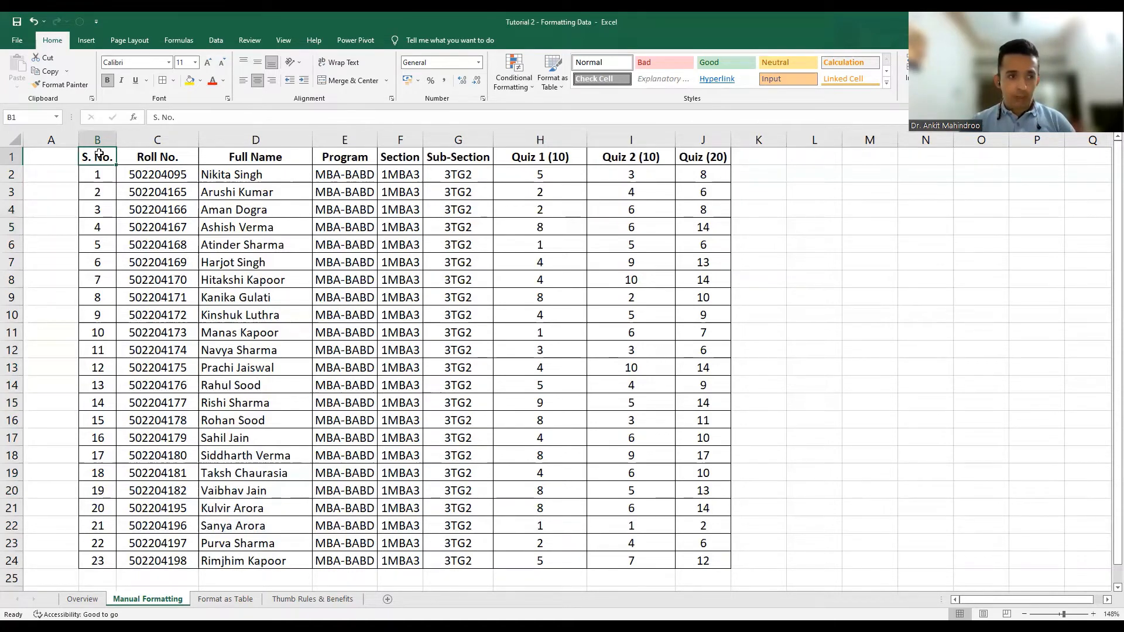
key(shift+Right)
key(shift+Right)
key(shift+Right)
key(shift+Right)
key(shift+Right)
key(shift+Right)
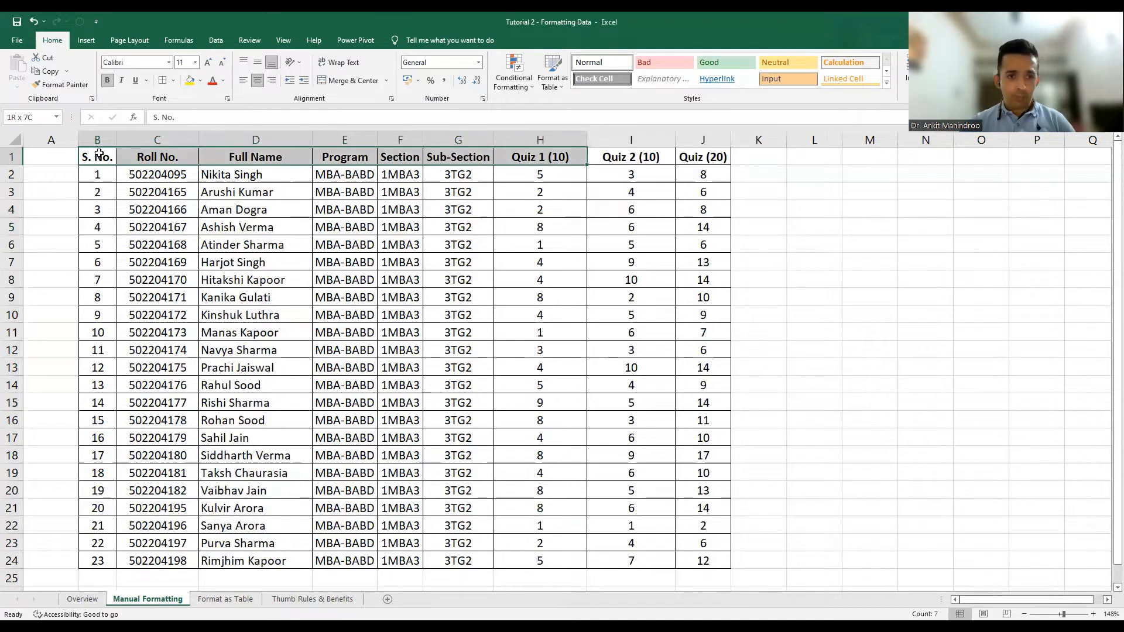
key(shift+Right)
key(shift+Right)
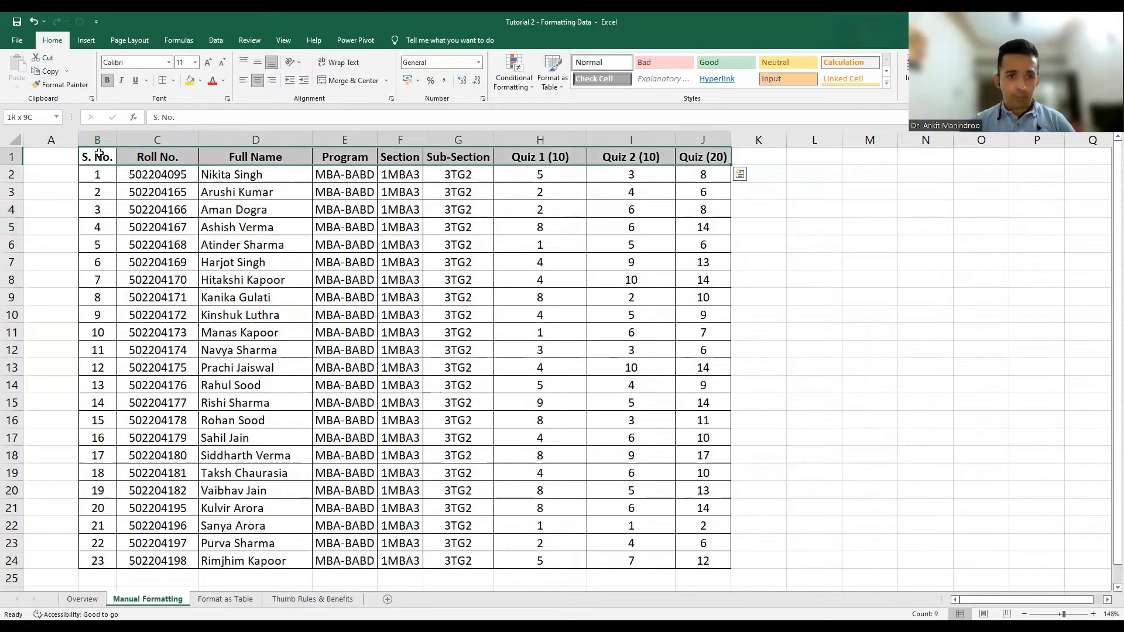
click(202, 81)
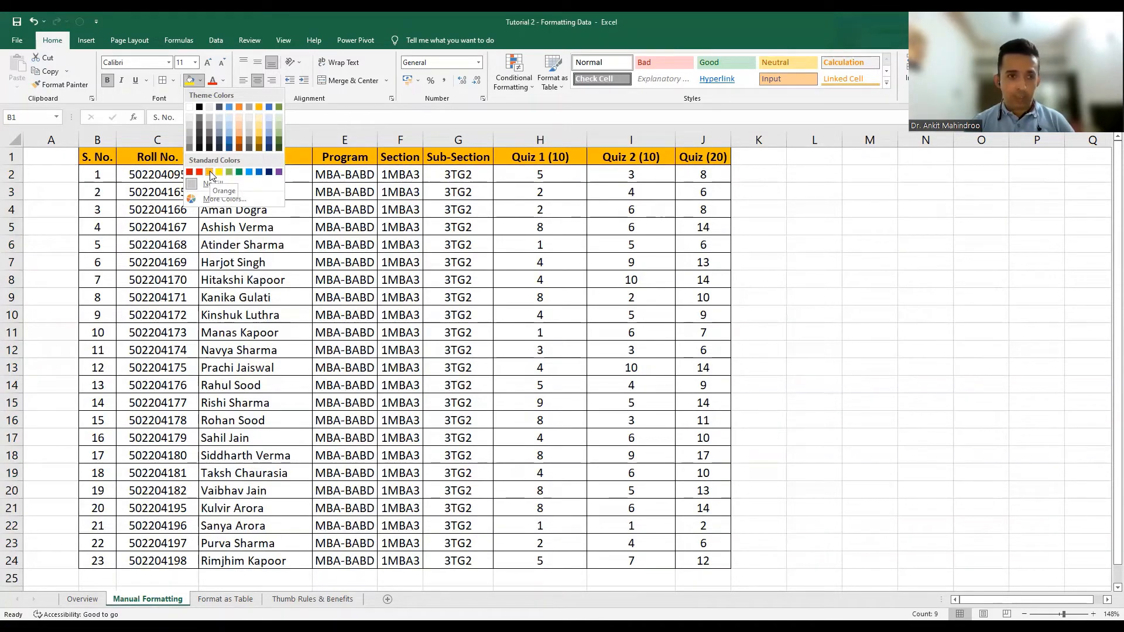
click(191, 127)
click(144, 201)
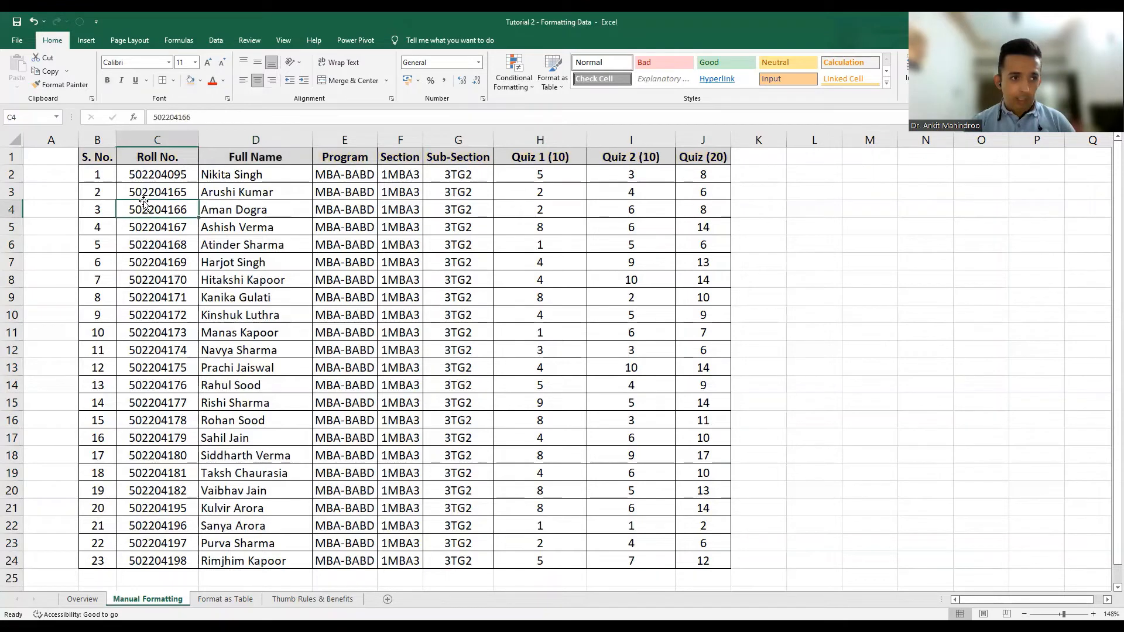
Fill data rows B2:J24 with Blue, Accent 1, Lighter 60%.
click(97, 176)
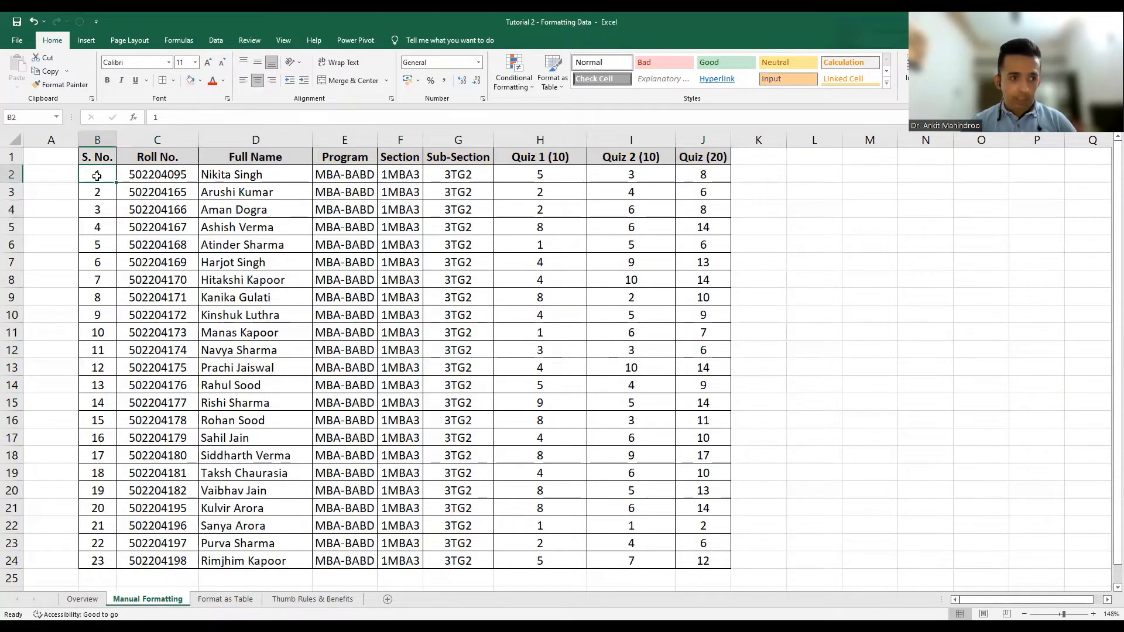
key(ctrl+shift+Down)
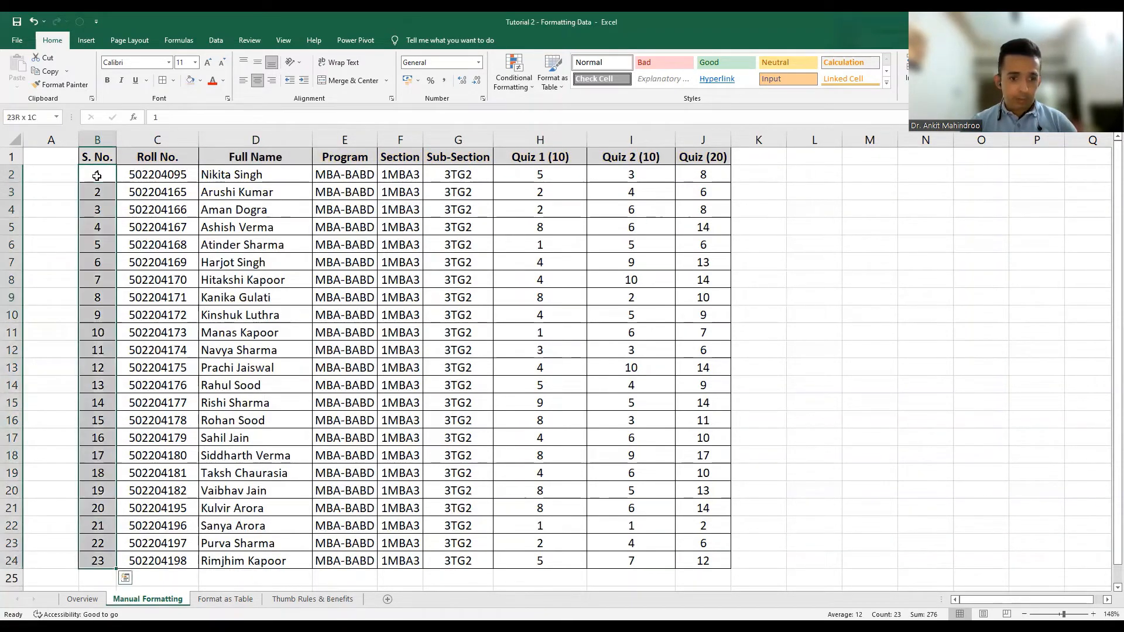
key(ctrl+shift+Right)
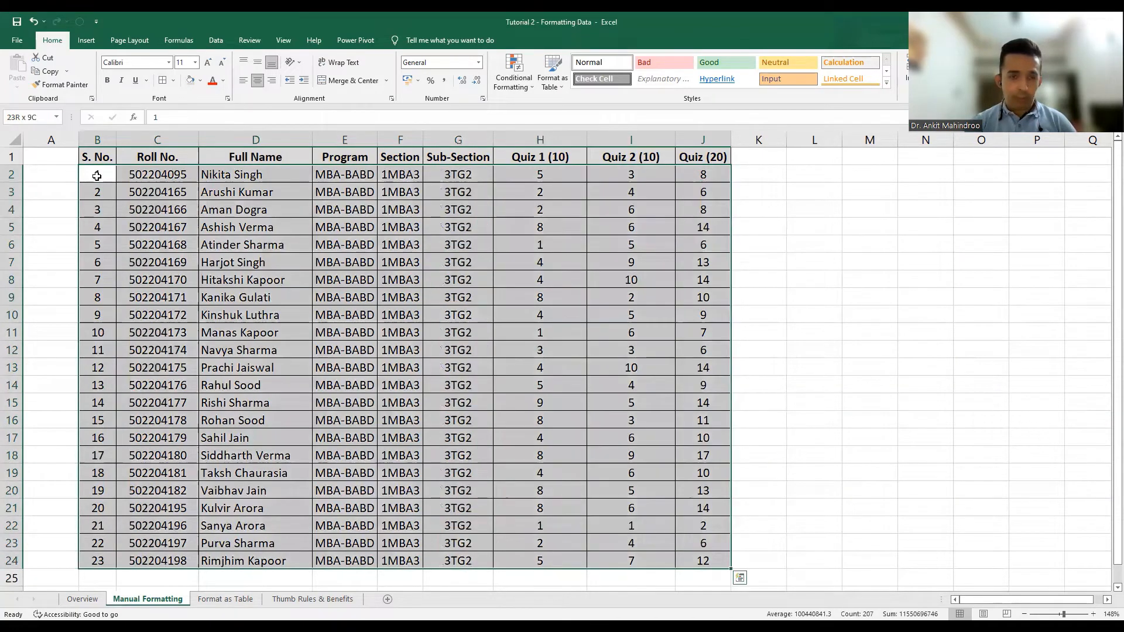
click(201, 80)
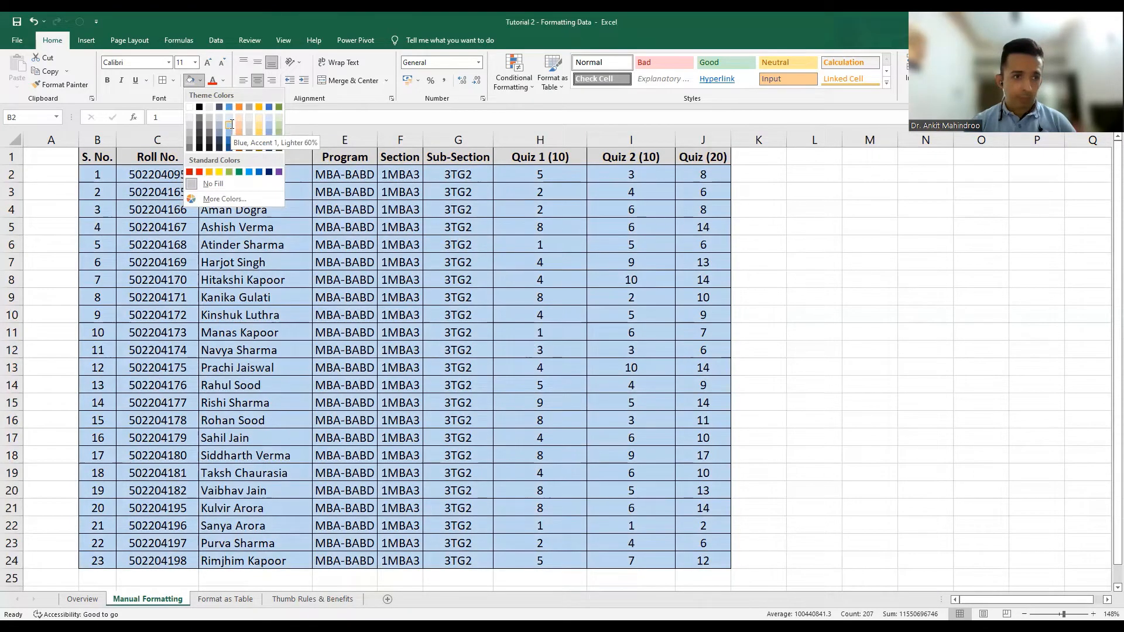
click(231, 123)
click(301, 312)
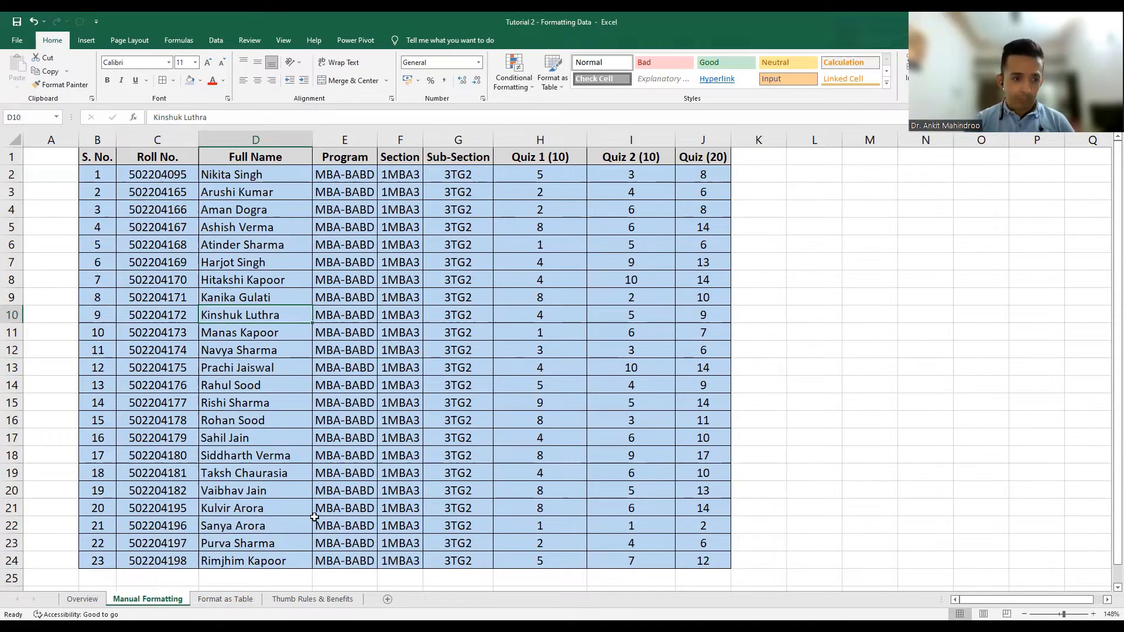
click(289, 432)
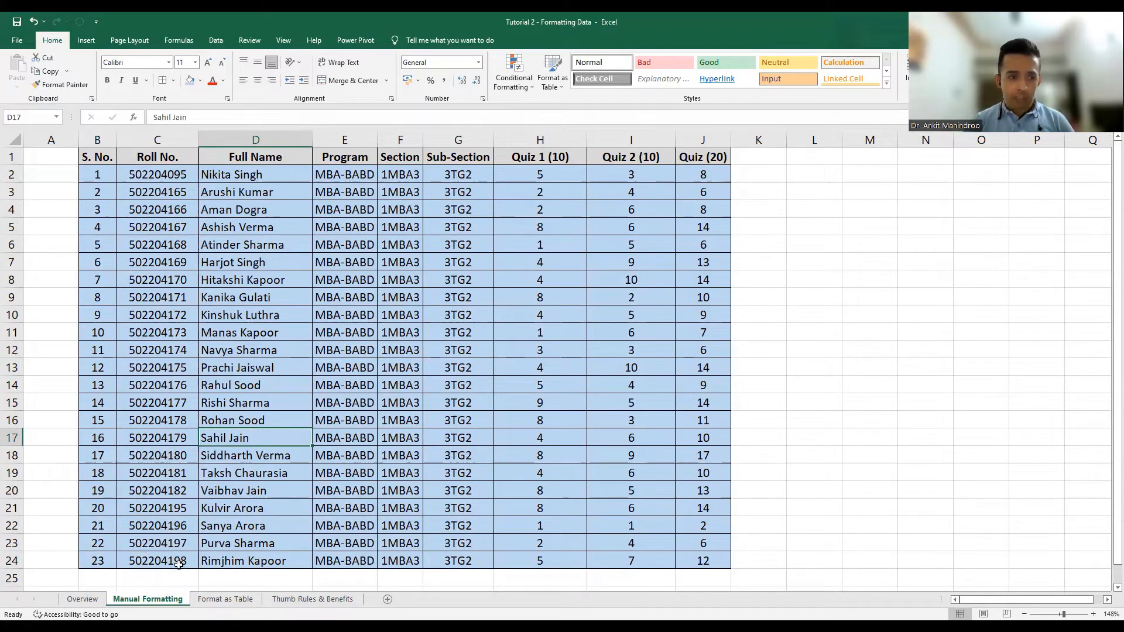
Switch to the Format as Table sheet and select a cell inside the quiz data.
click(225, 600)
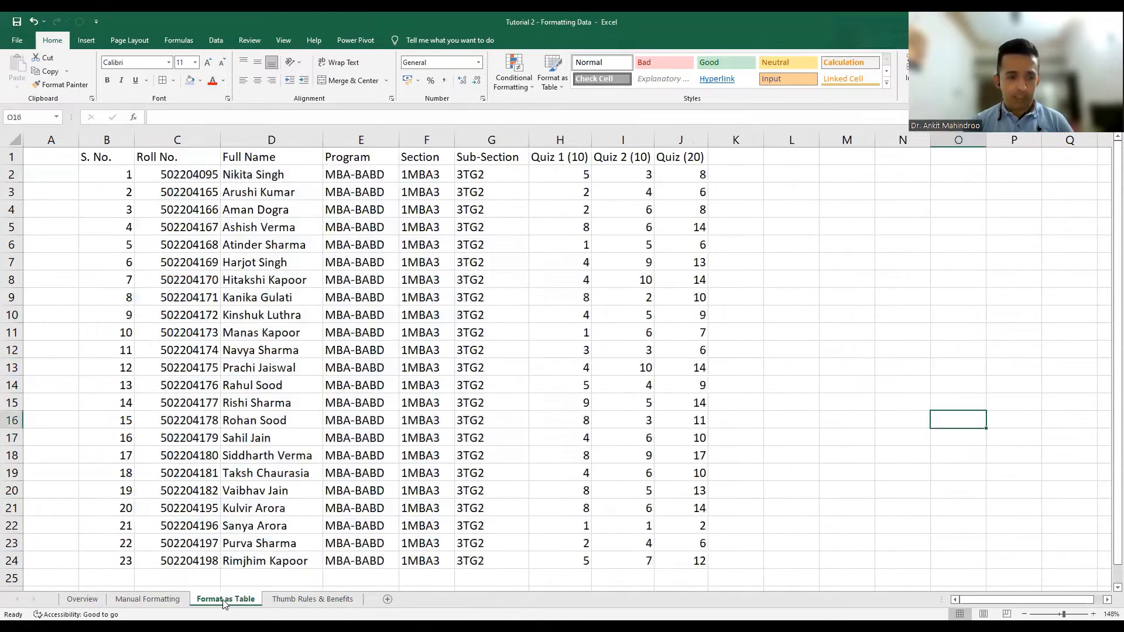
click(222, 369)
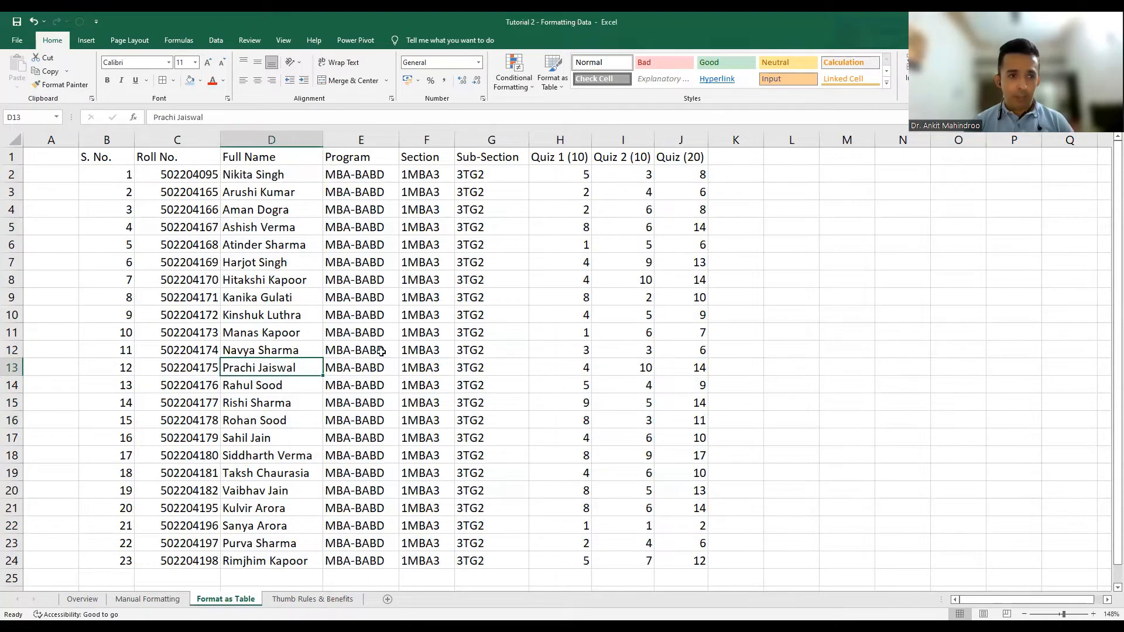
click(181, 205)
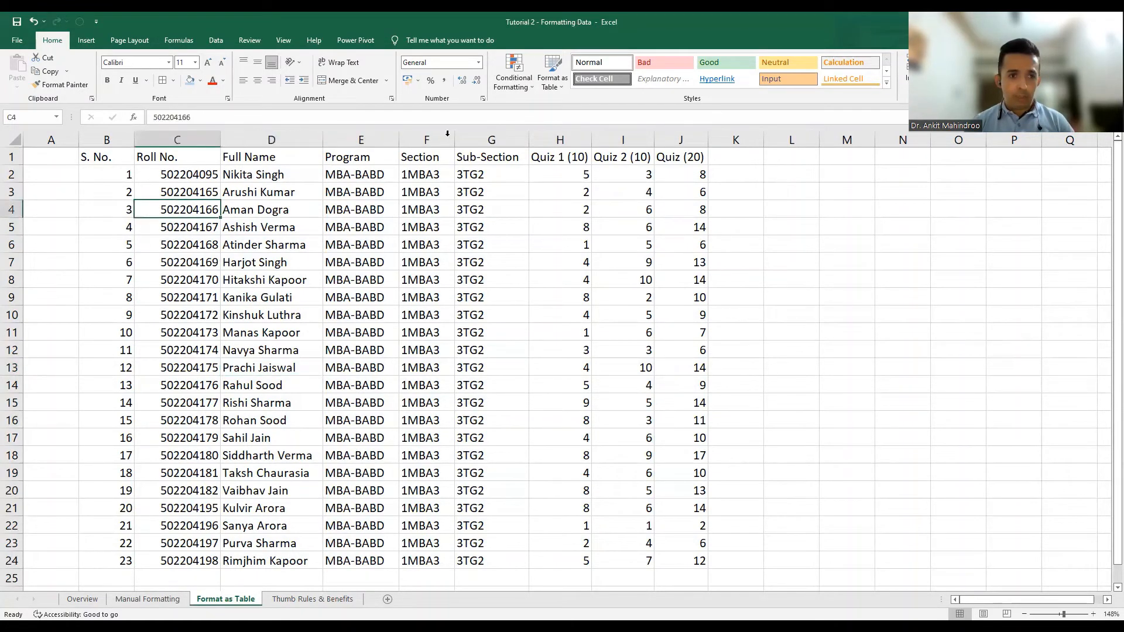
Format B1:J24 as a table in White, Table Style Medium 1, keeping the headers.
click(559, 88)
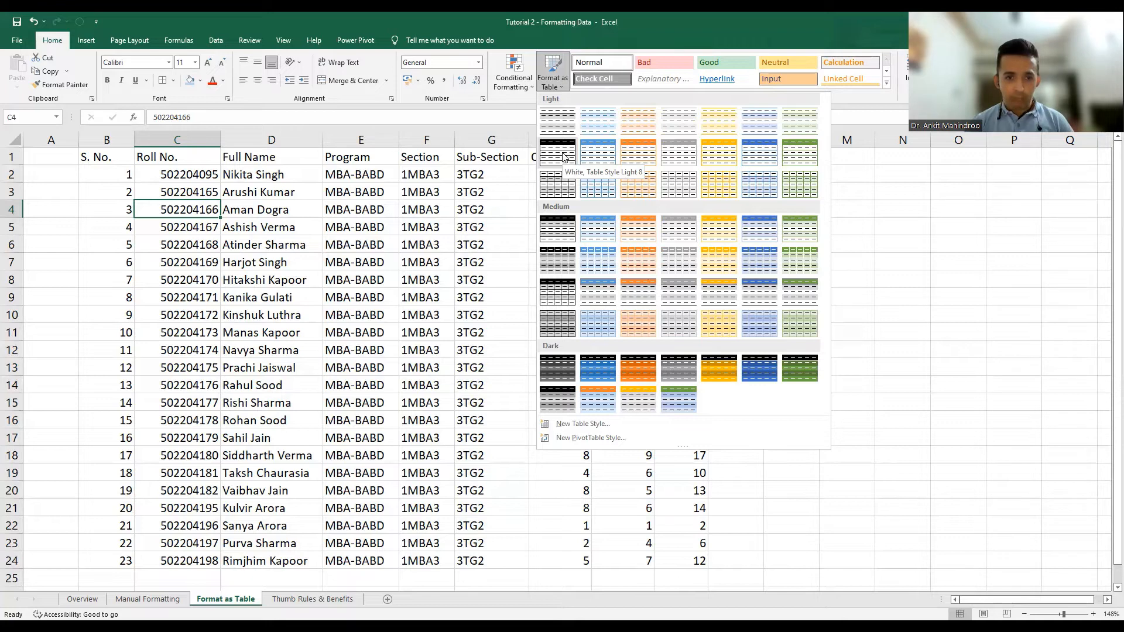
click(563, 224)
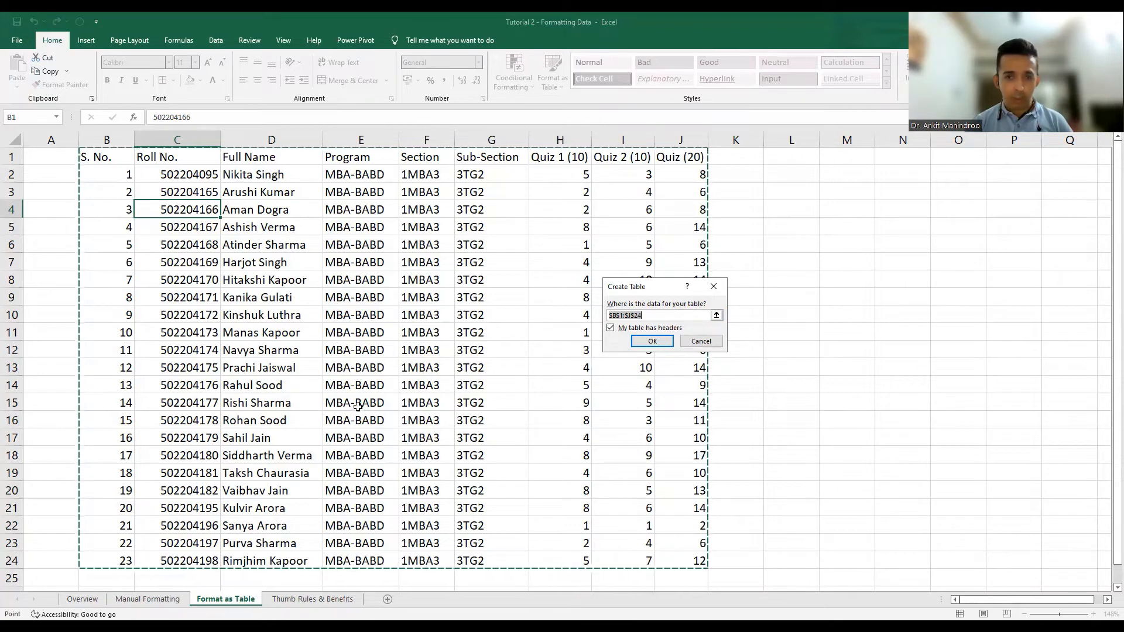
click(659, 345)
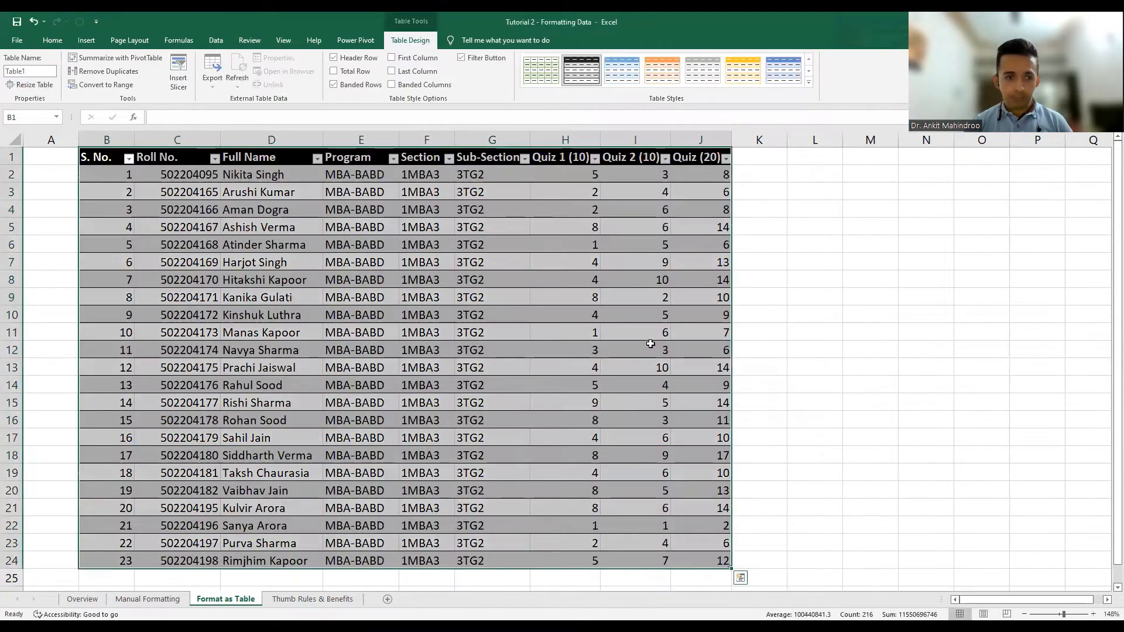
click(488, 350)
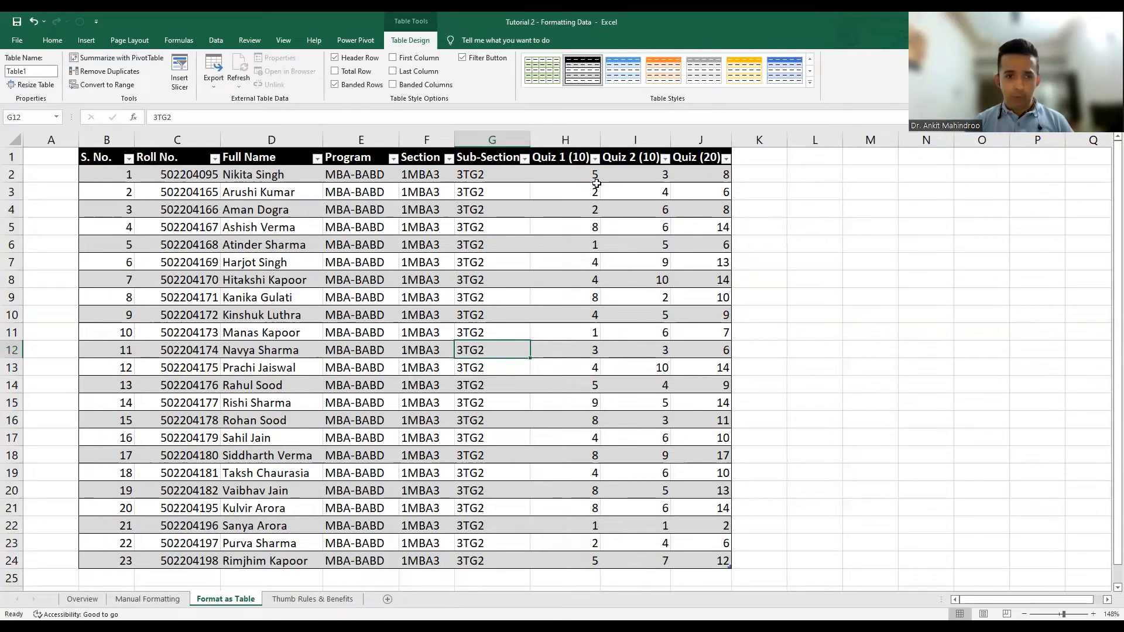
Centre-align the Quiz 1 to Quiz 3 scores in H2:J24 of Table1.
click(563, 175)
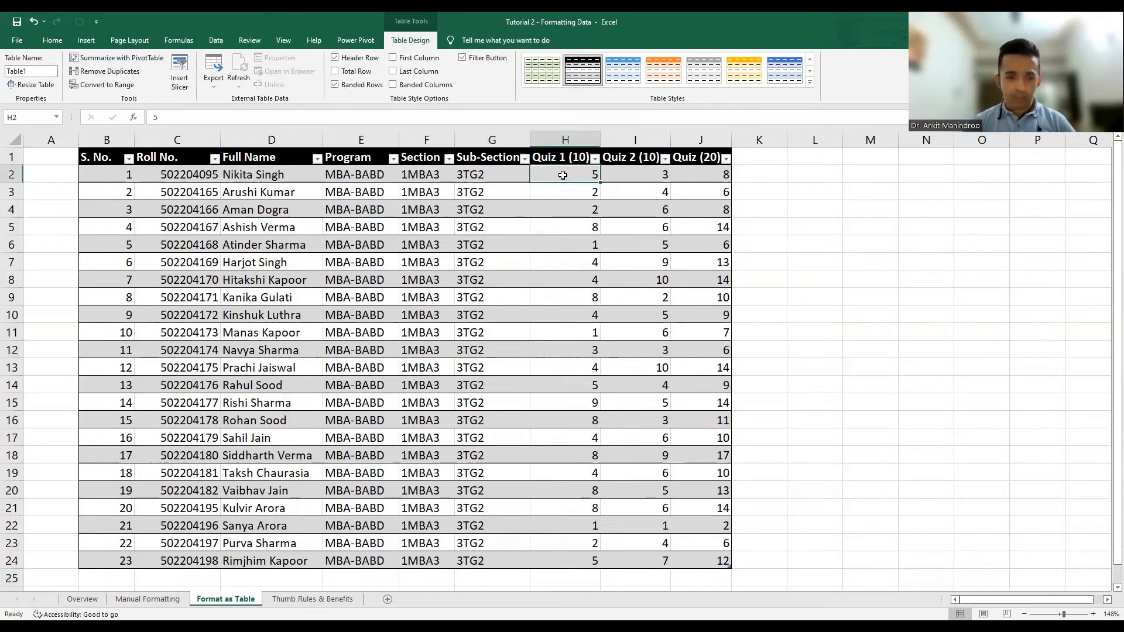
key(shift+Right)
key(shift+Right)
key(ctrl+shift+Down)
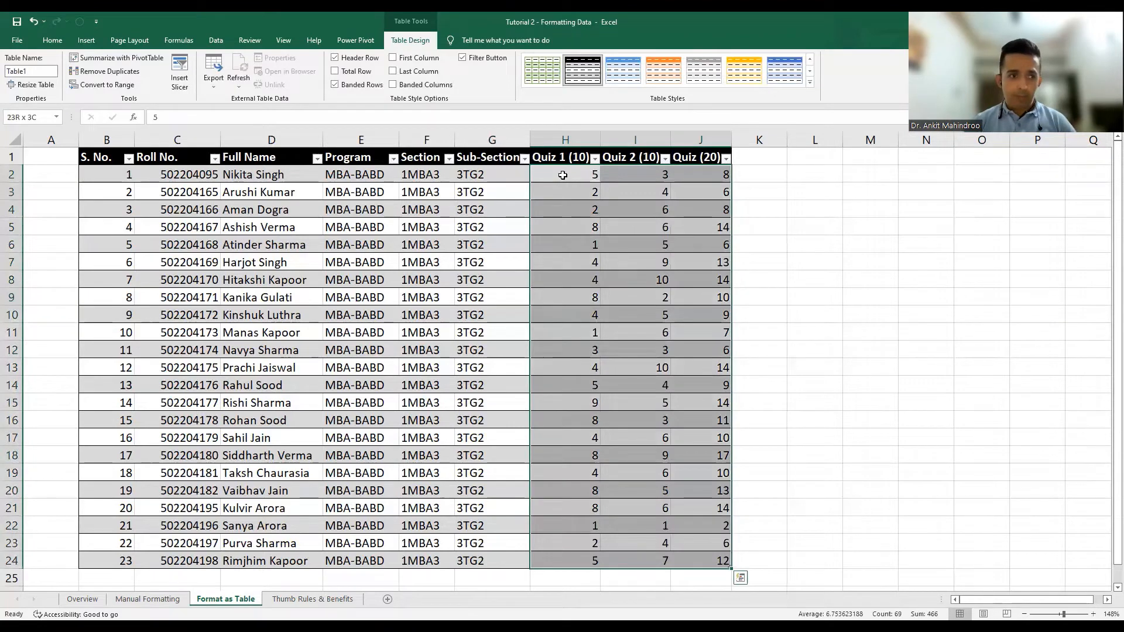
click(51, 41)
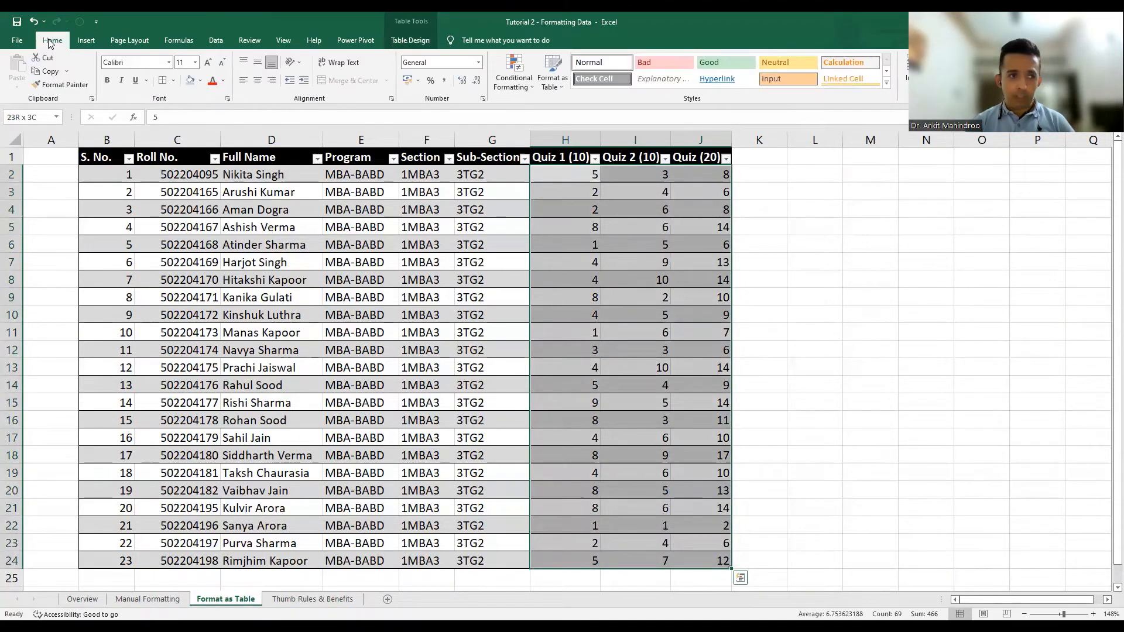
click(256, 83)
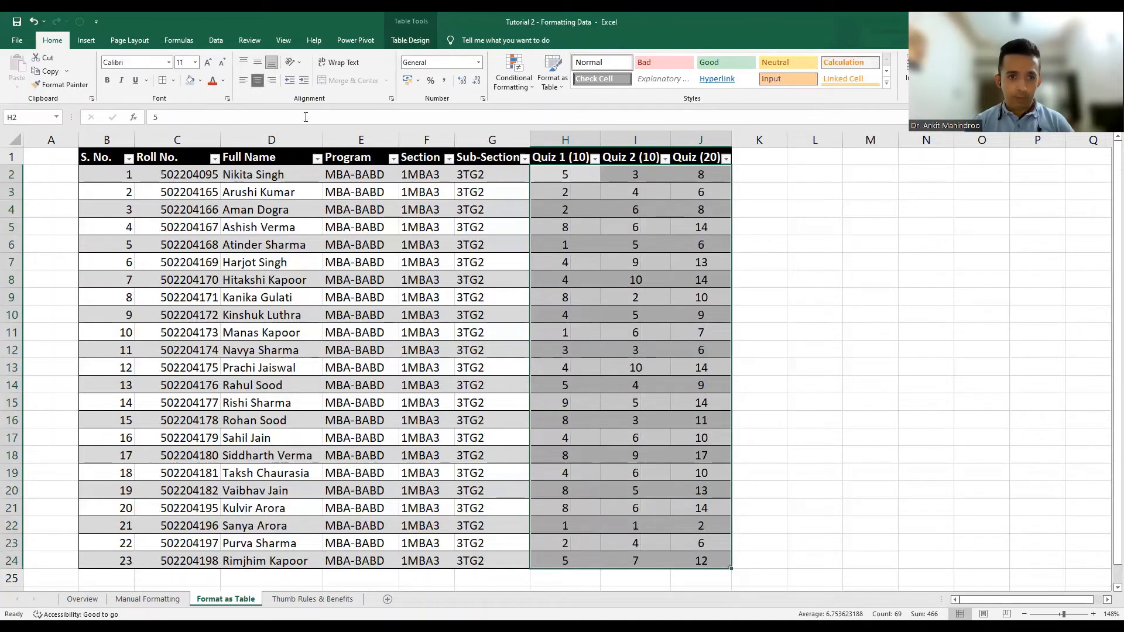
click(179, 176)
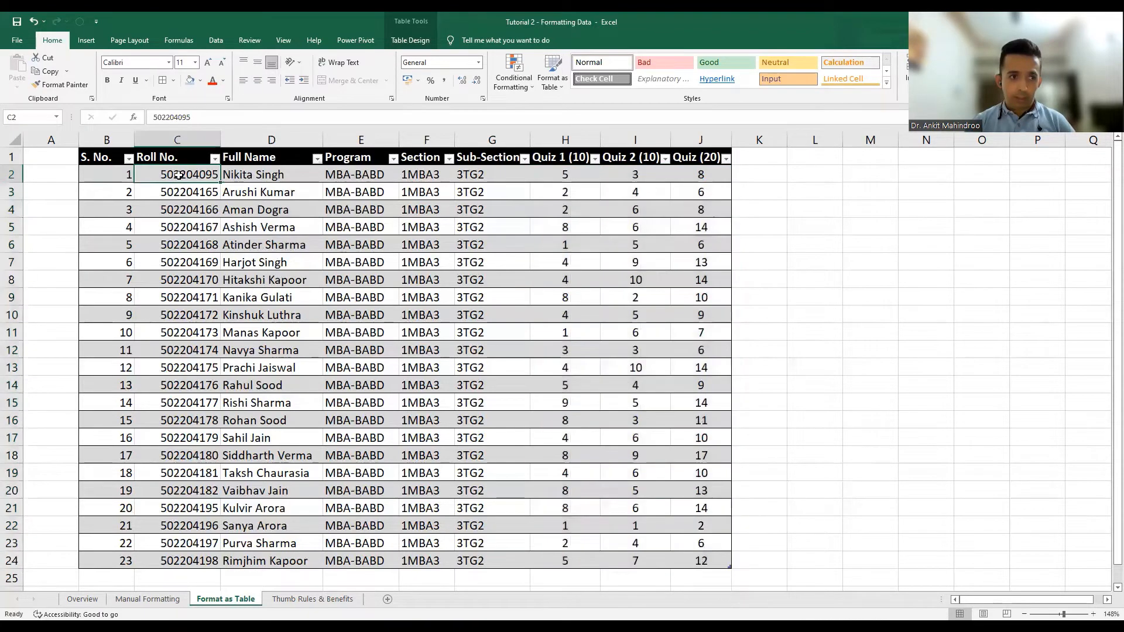
click(94, 161)
Centre the header row text across B1:J1.
key(shift+Right)
key(shift+Right)
key(shift+Right)
key(shift+Right)
key(shift+Right)
key(shift+Right)
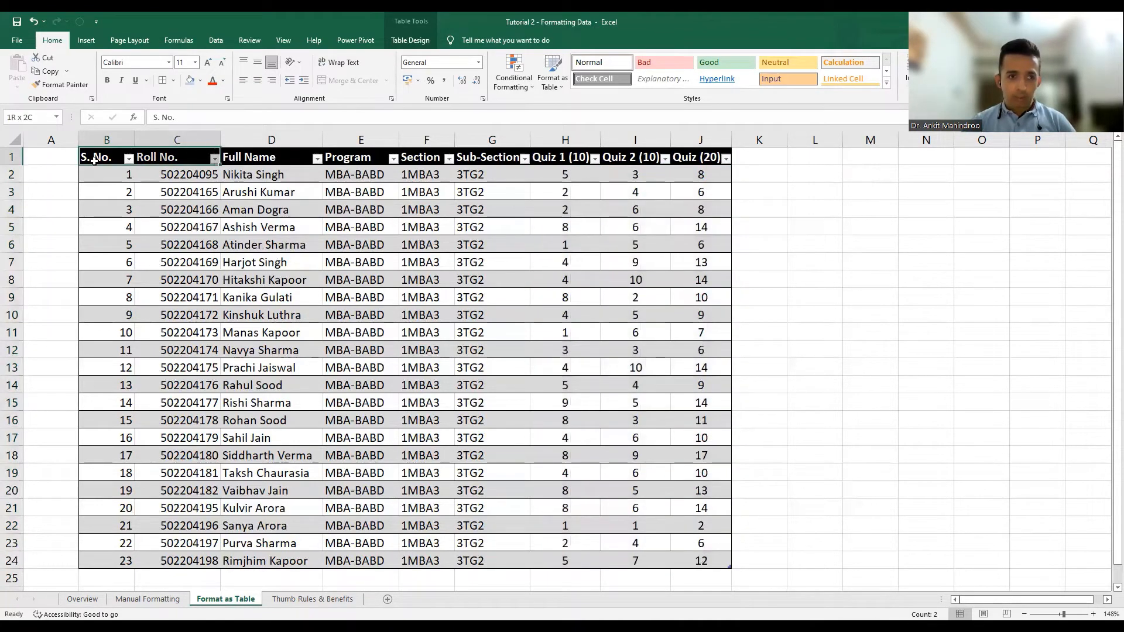
key(shift+Right)
key(shift+Right)
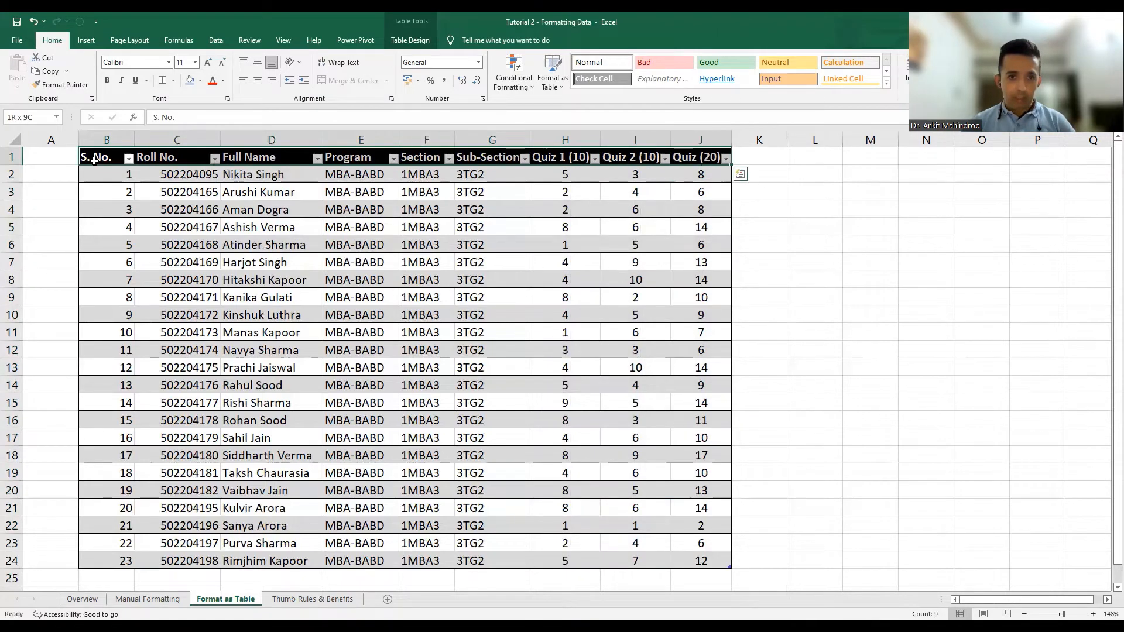
click(259, 83)
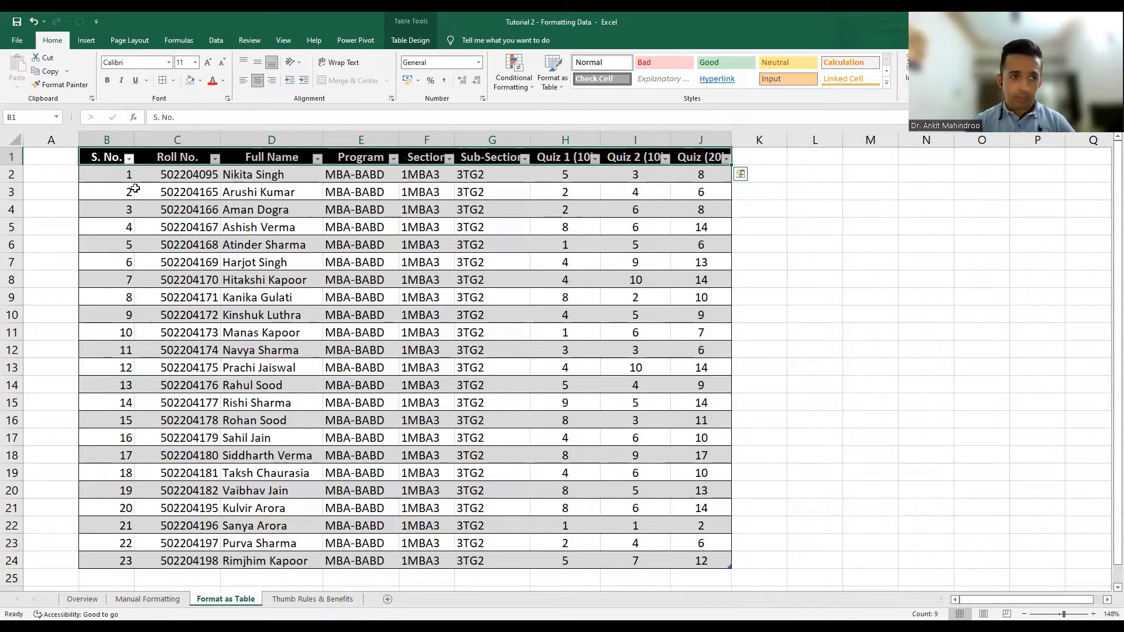
Centre the S. No. and Roll No. values in B2:C24.
click(106, 177)
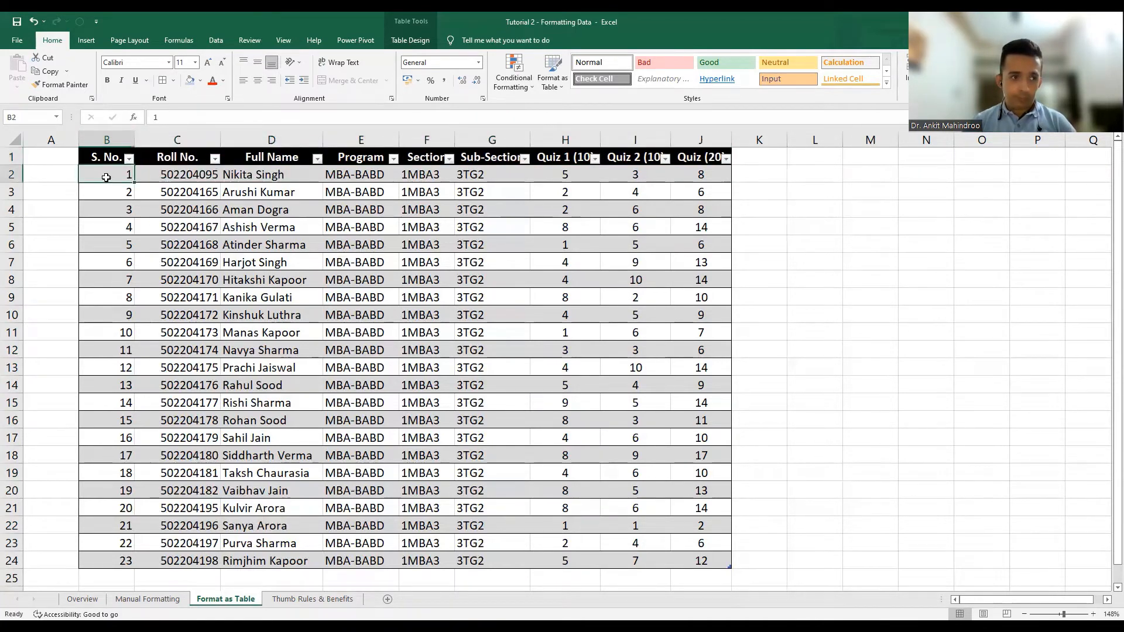
key(ctrl+shift+Down)
key(shift+Right)
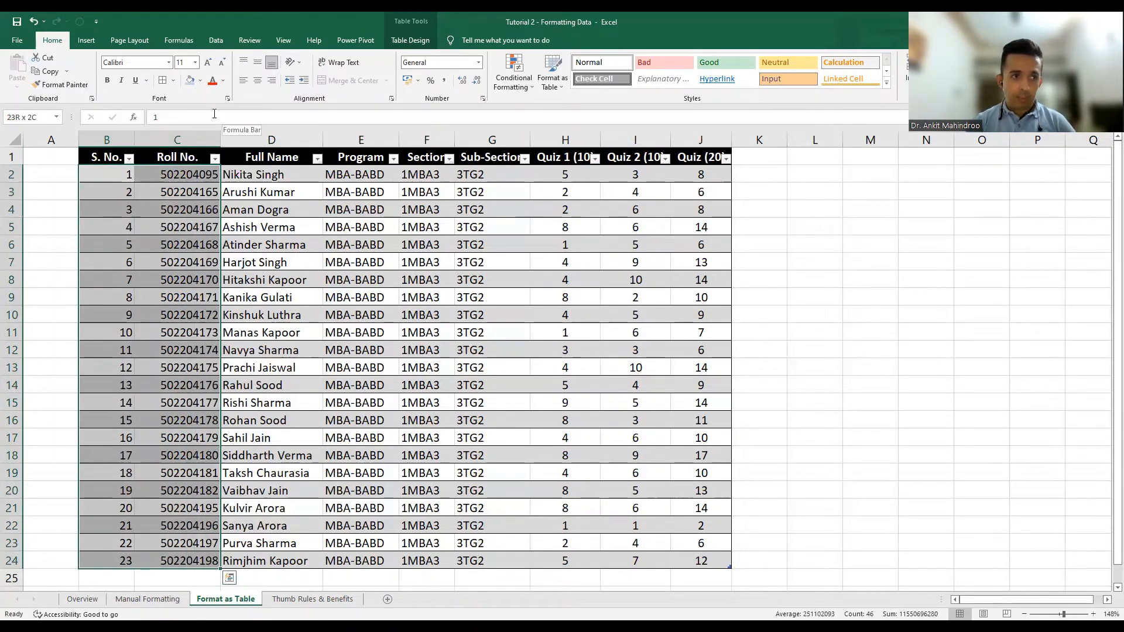
click(259, 81)
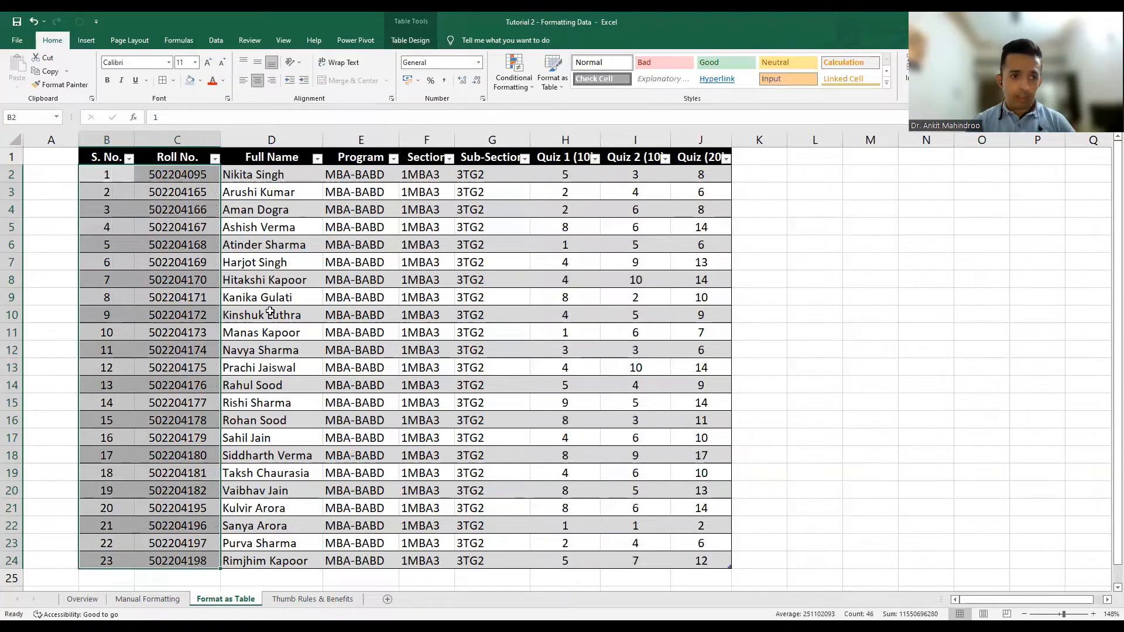
Centre the Program, Section and Sub-Section entries in E2:G24 for all 23 students.
click(357, 176)
key(shift+Right)
key(shift+Right)
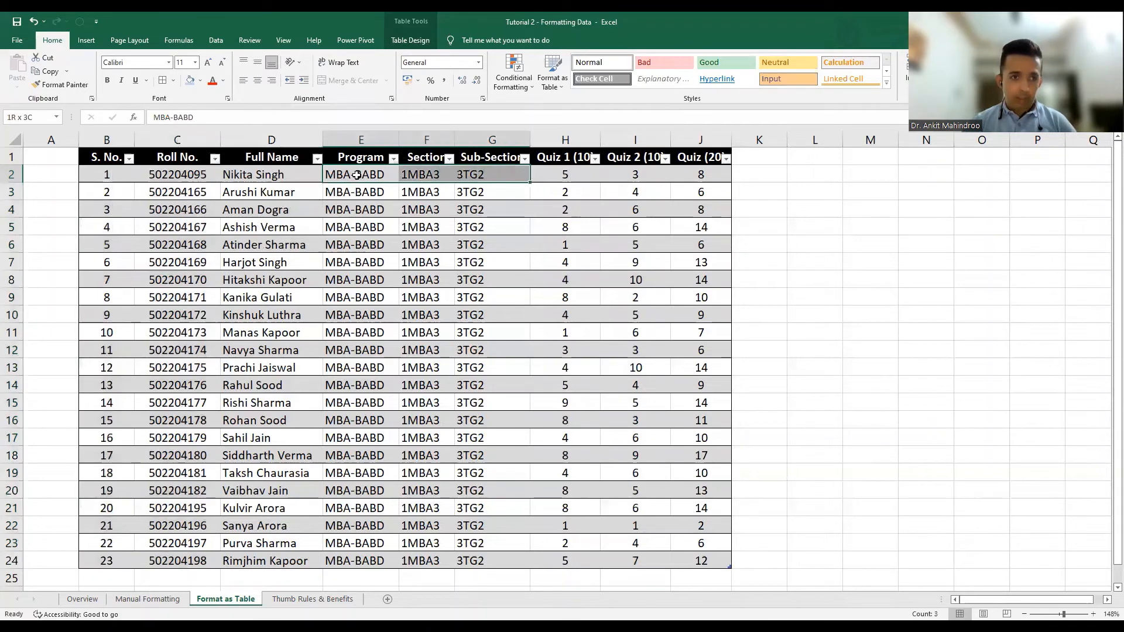
key(ctrl+shift+Down)
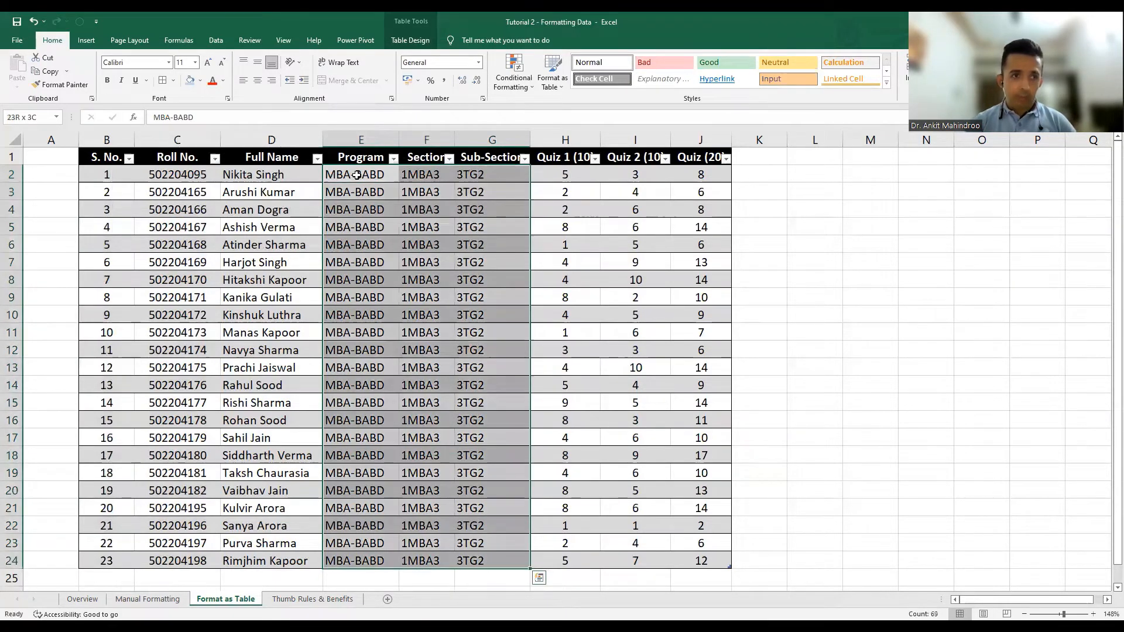
click(257, 82)
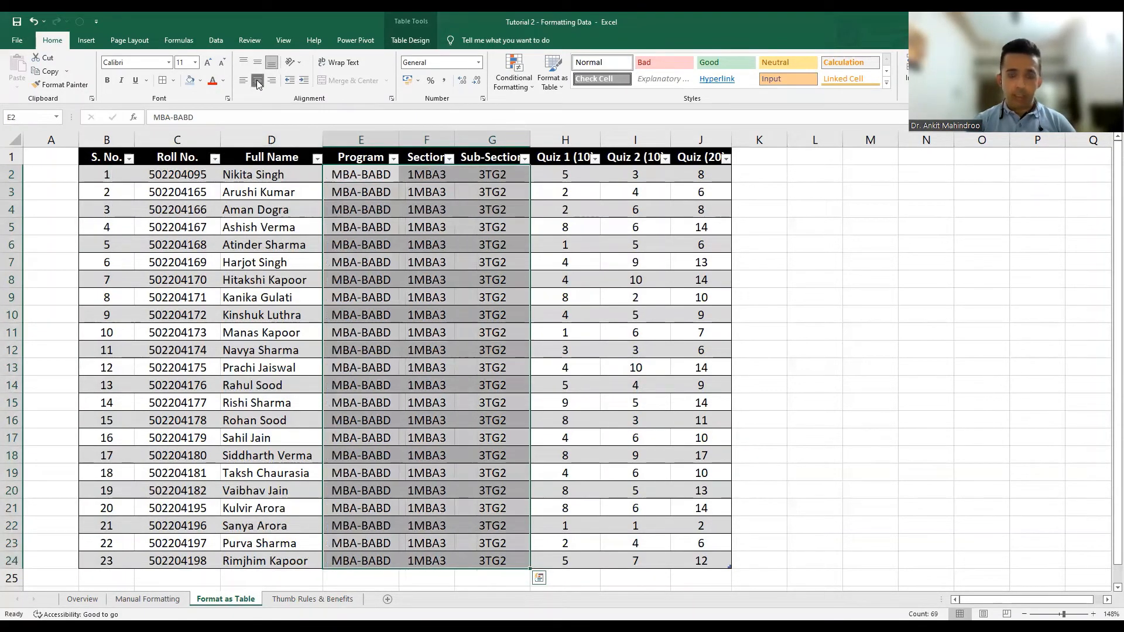
click(668, 353)
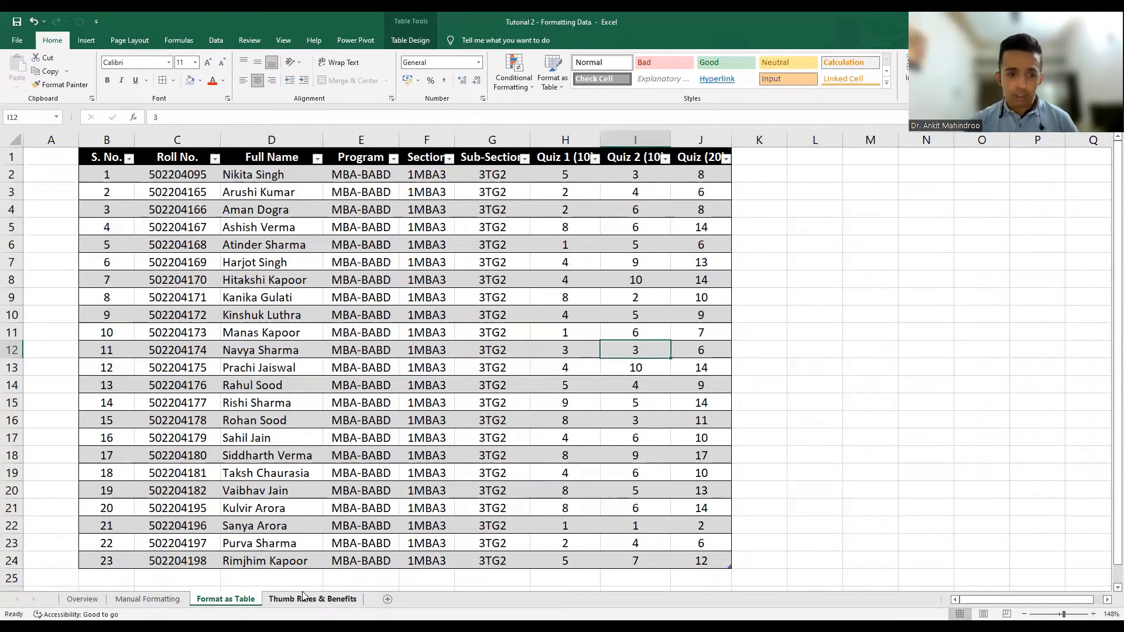
Review the Thumb Rules & Benefits sheet, then return to the Manual Formatting sheet's quiz table.
click(323, 599)
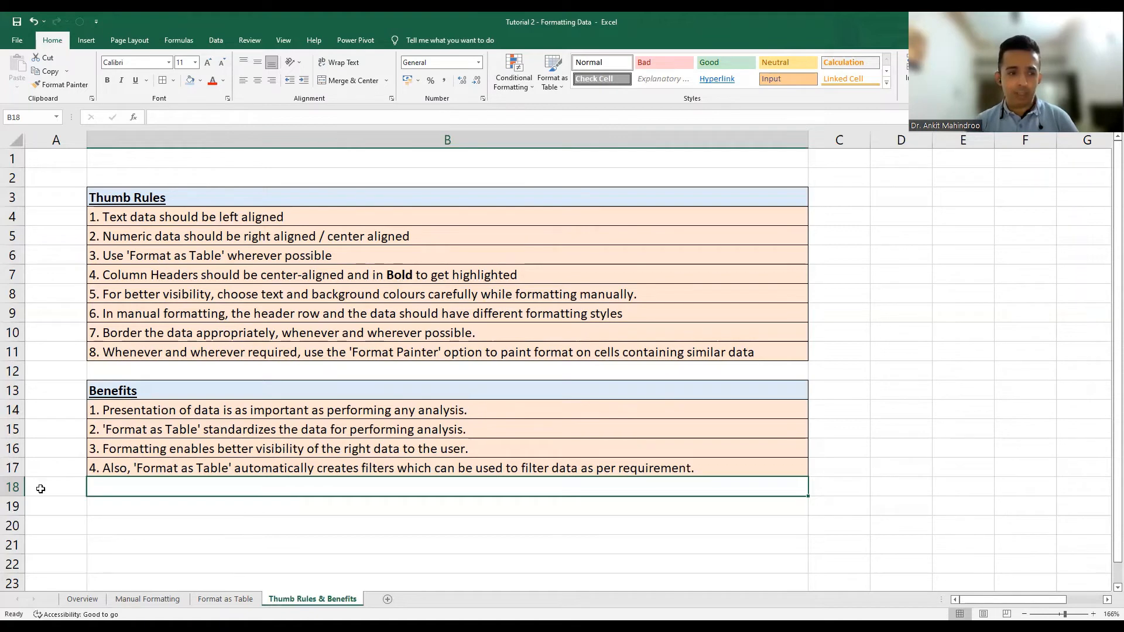
click(146, 603)
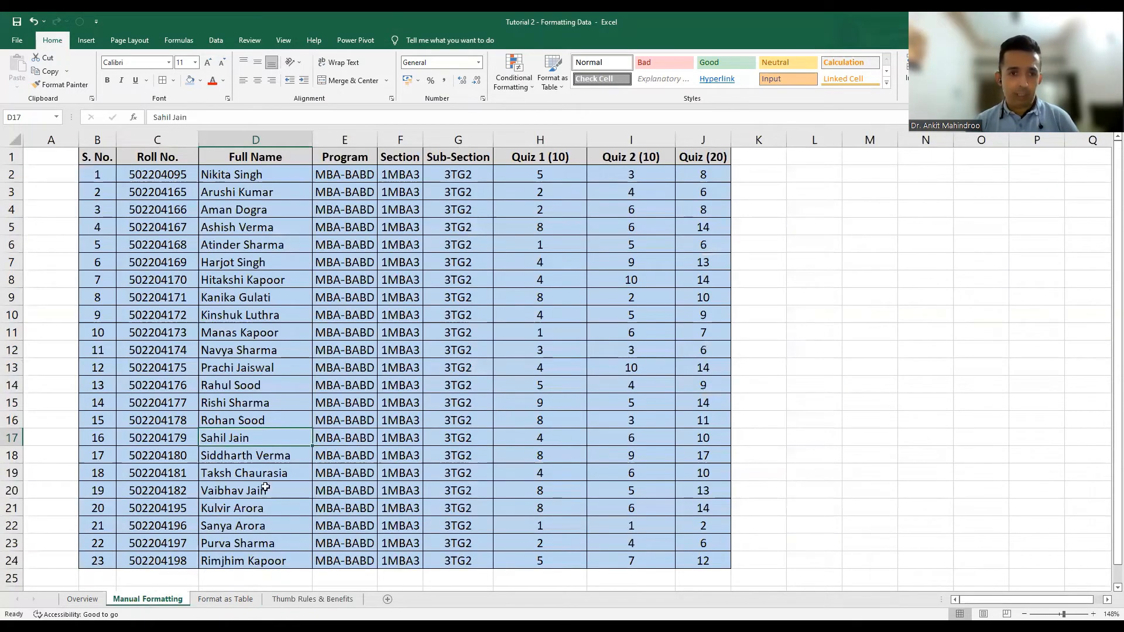
Review the Thumb Rules & Benefits sheet again, then return to the Format as Table sheet.
click(316, 599)
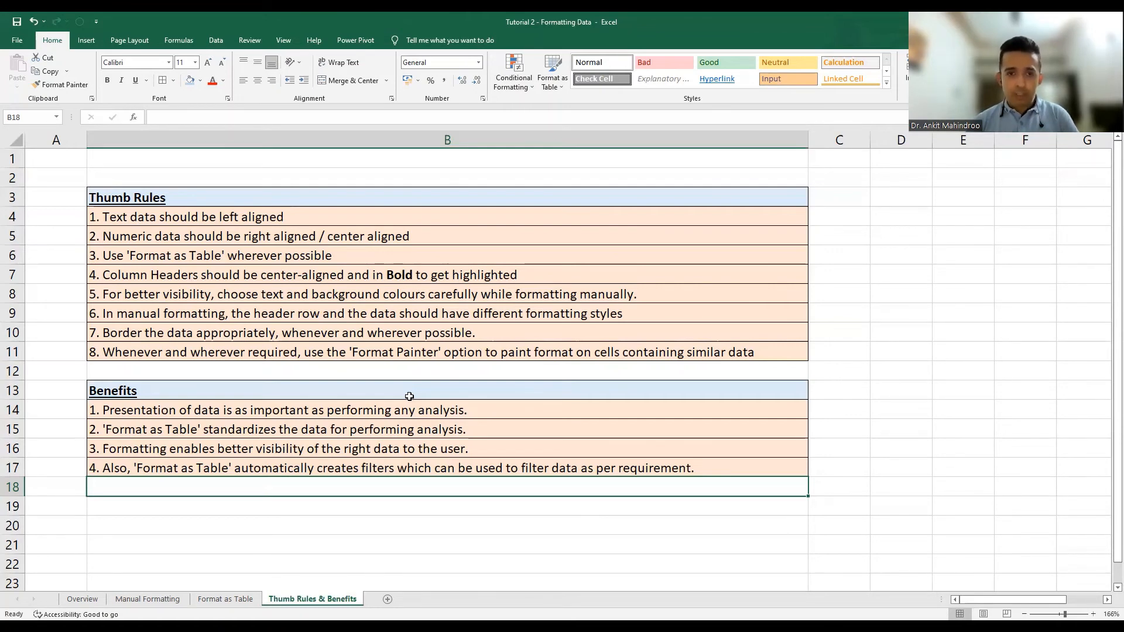
click(233, 601)
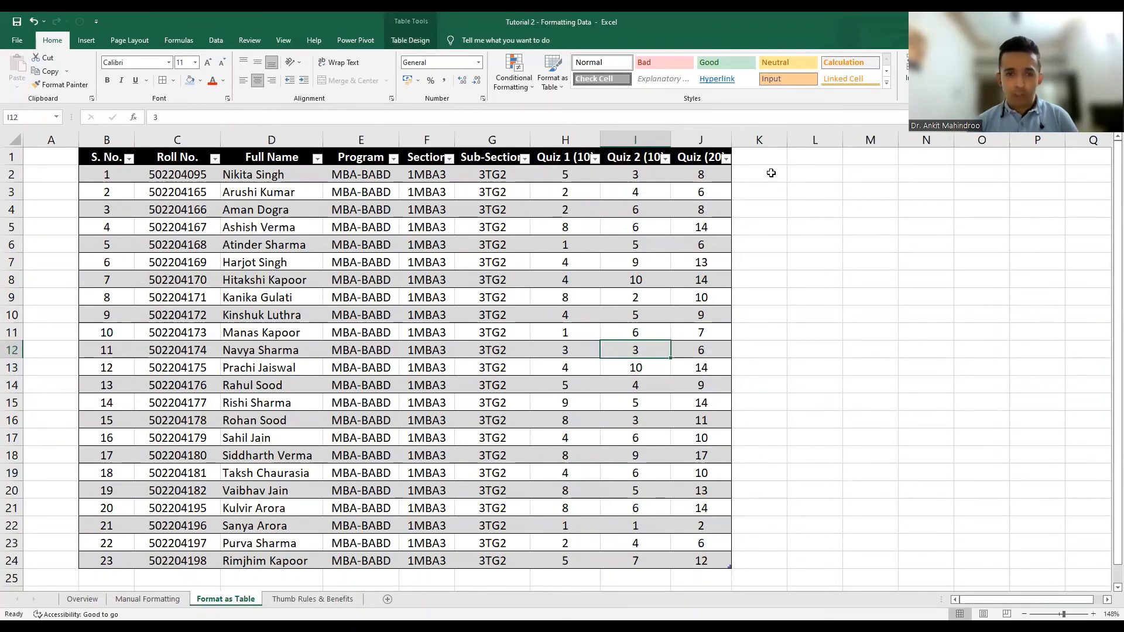
click(771, 172)
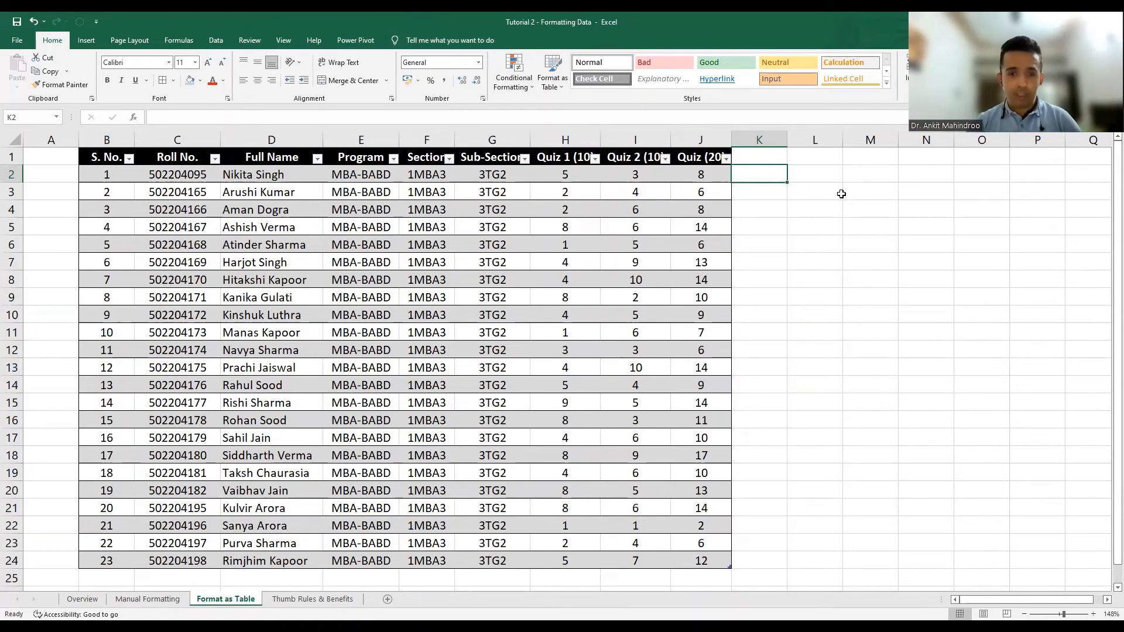
text(=)
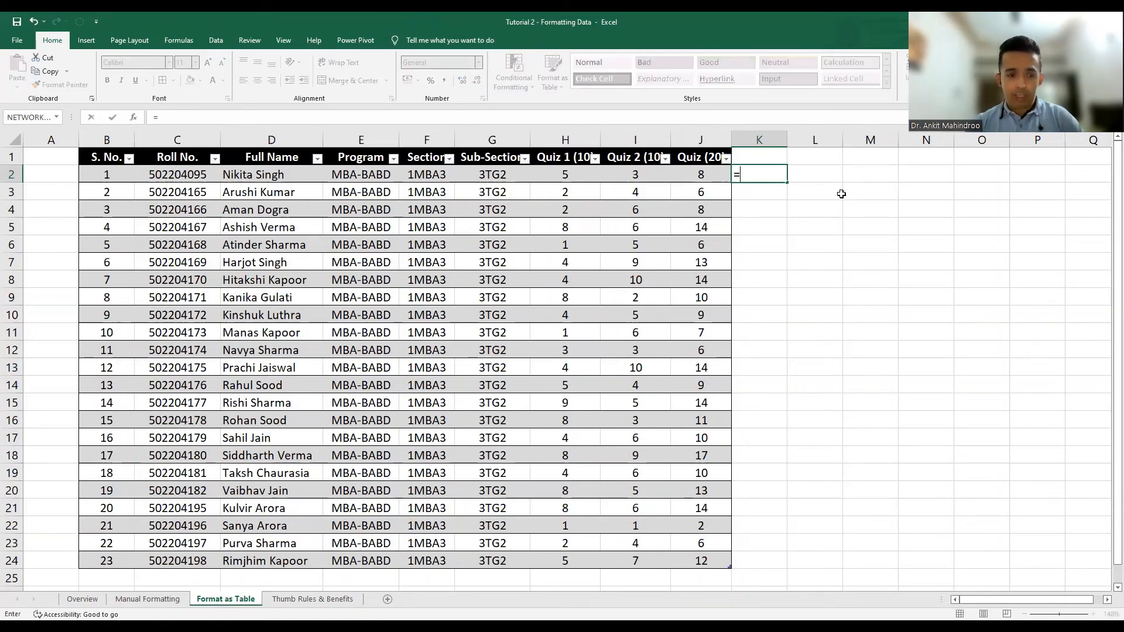
text(SUM)
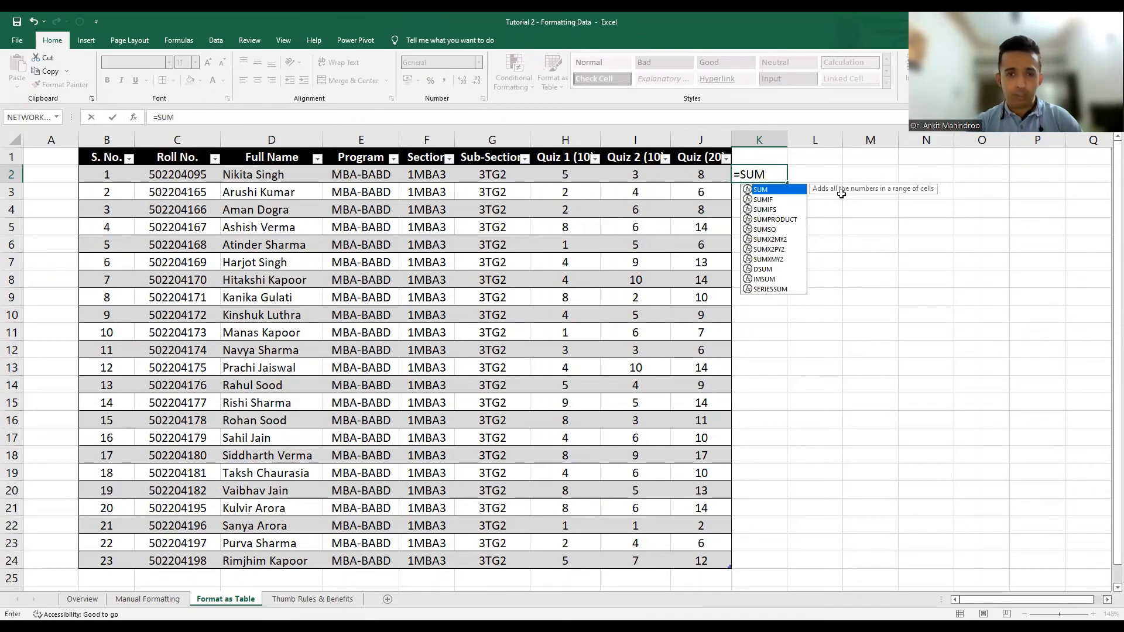
text(()
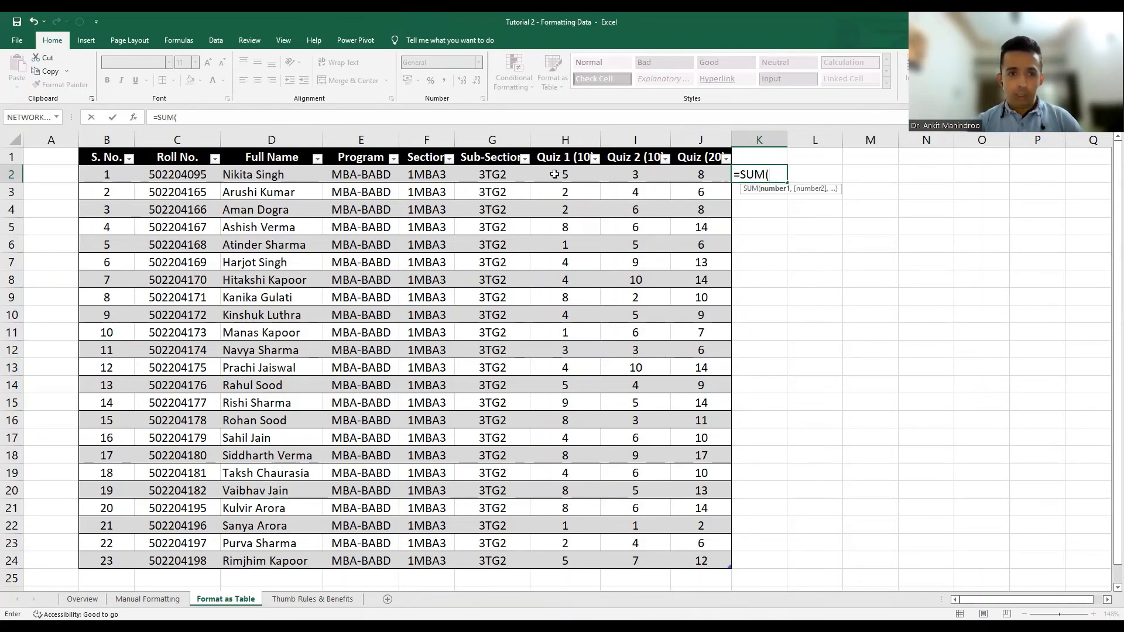
drag(554, 174, 695, 178)
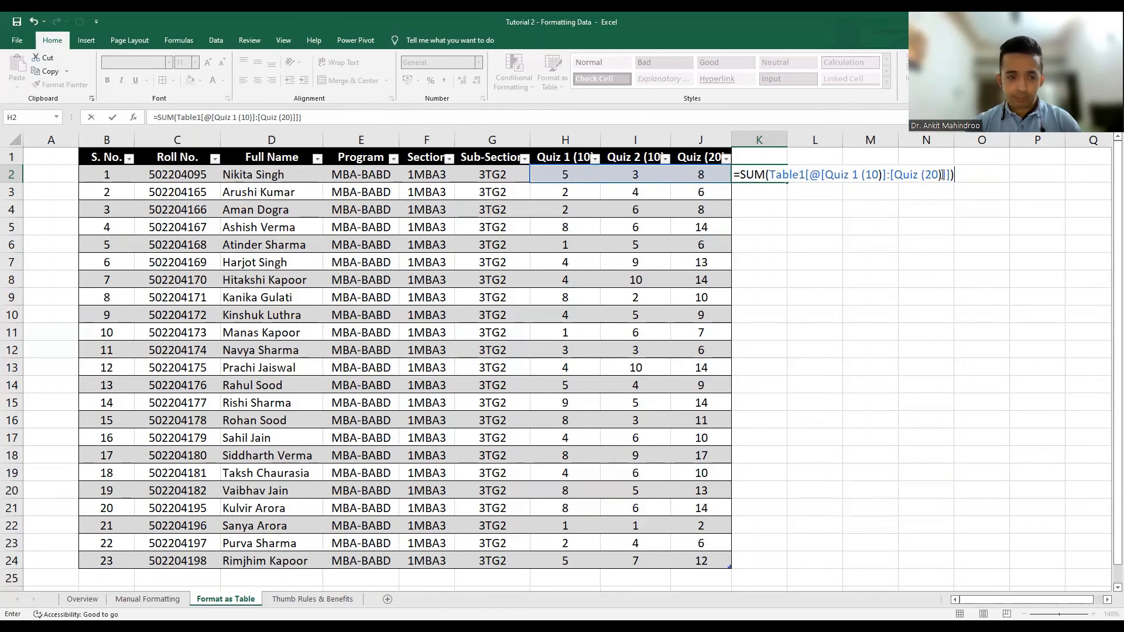
key(Escape)
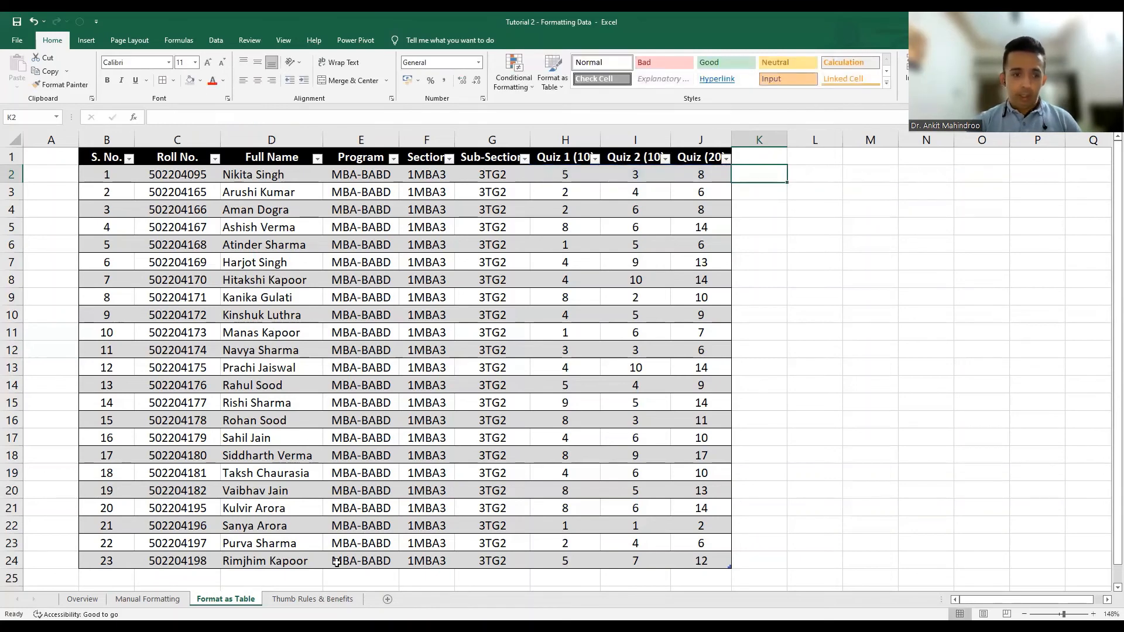
click(295, 600)
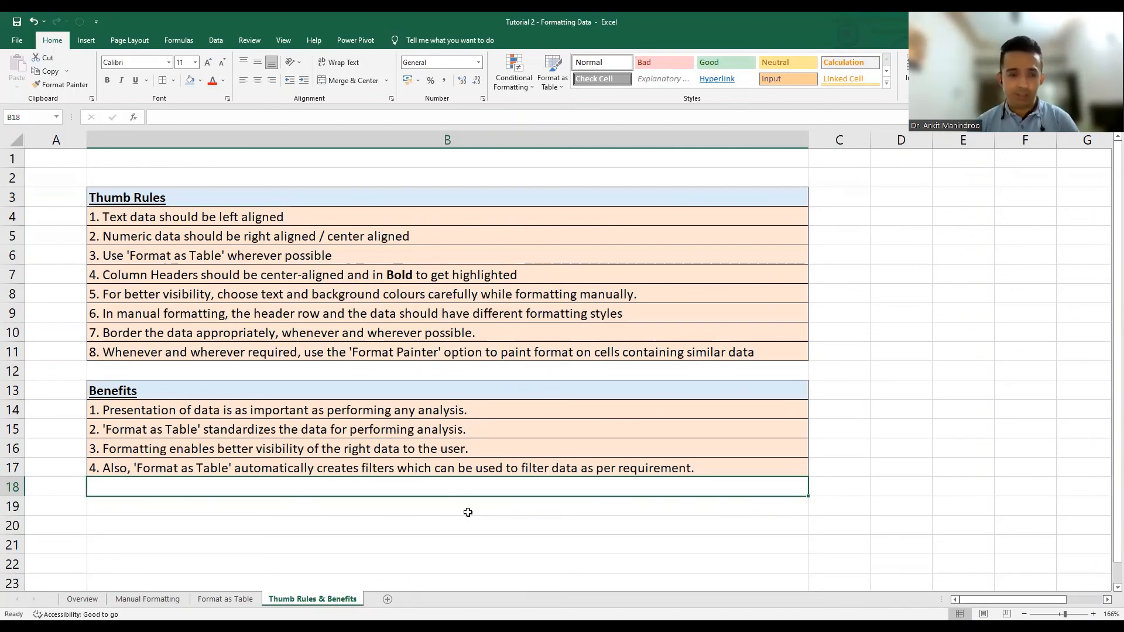
click(225, 601)
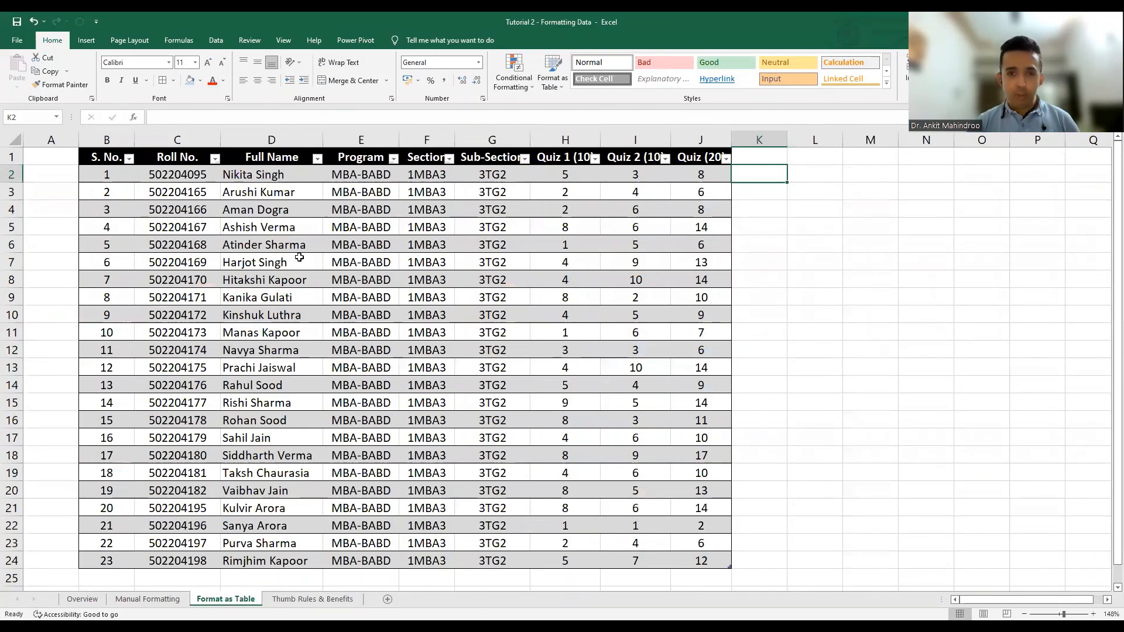
click(317, 159)
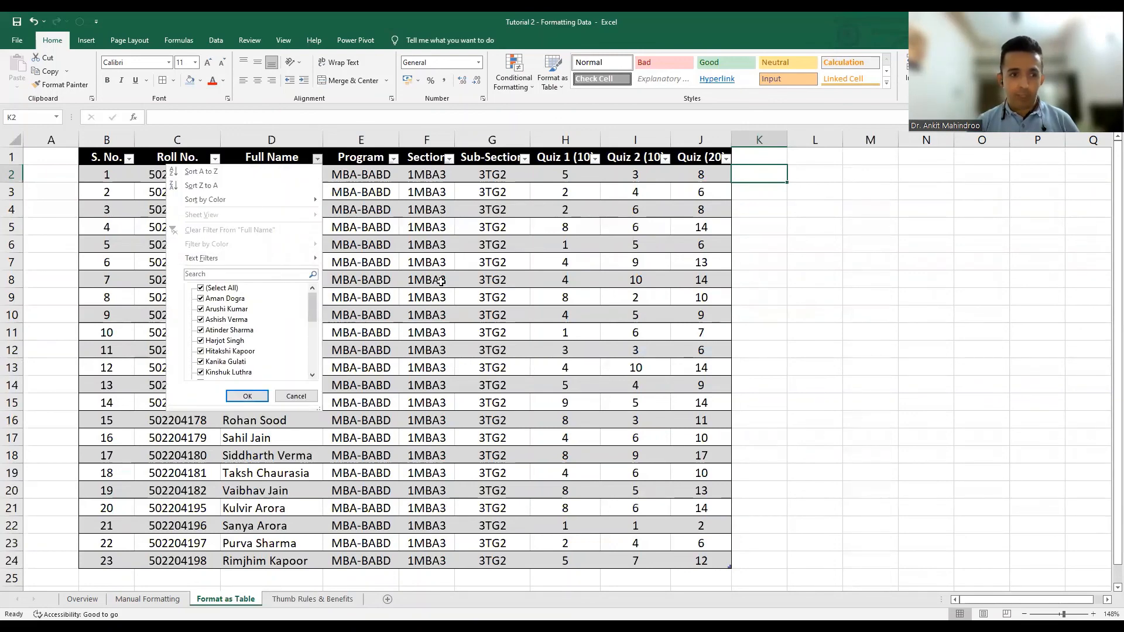
click(216, 159)
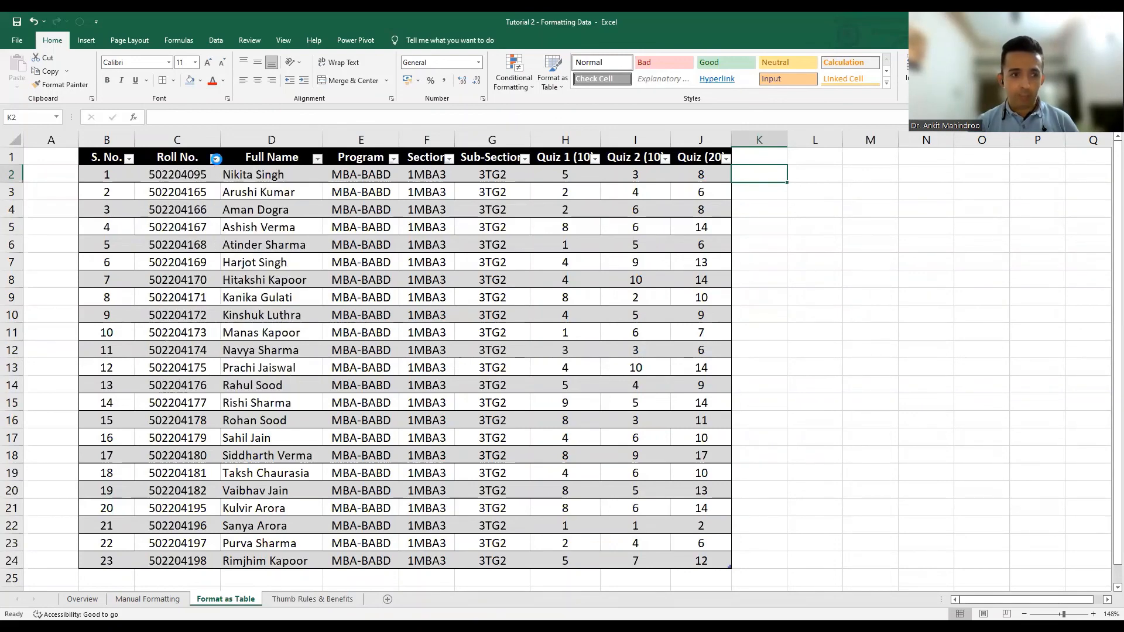
click(353, 367)
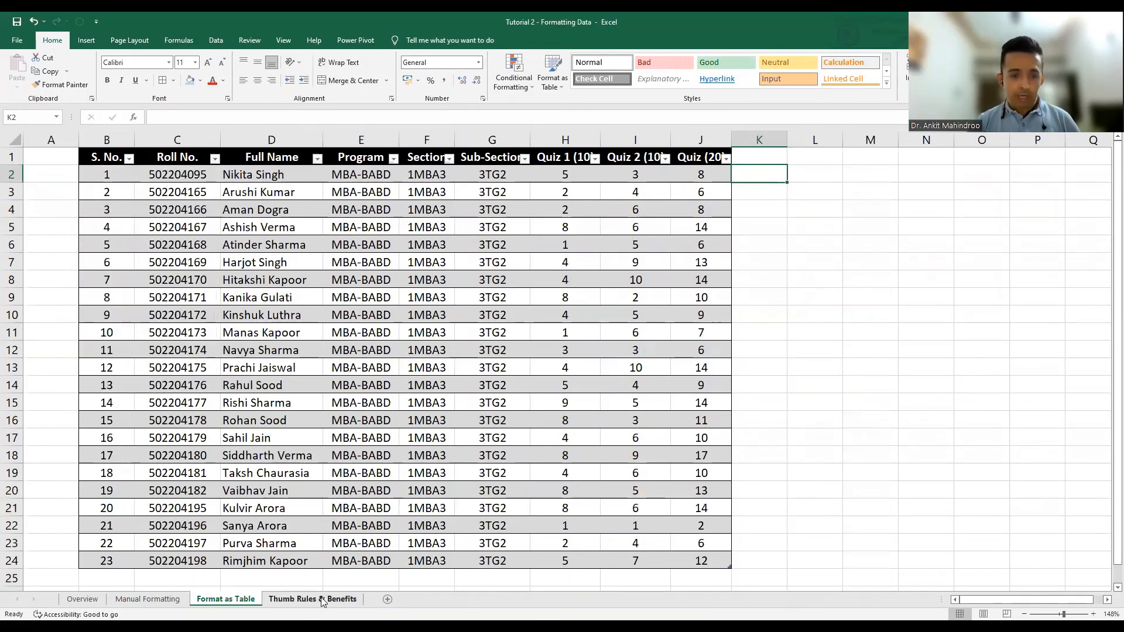
Show the Thumb Rules & Benefits sheet with its formatting rules and benefits.
click(323, 601)
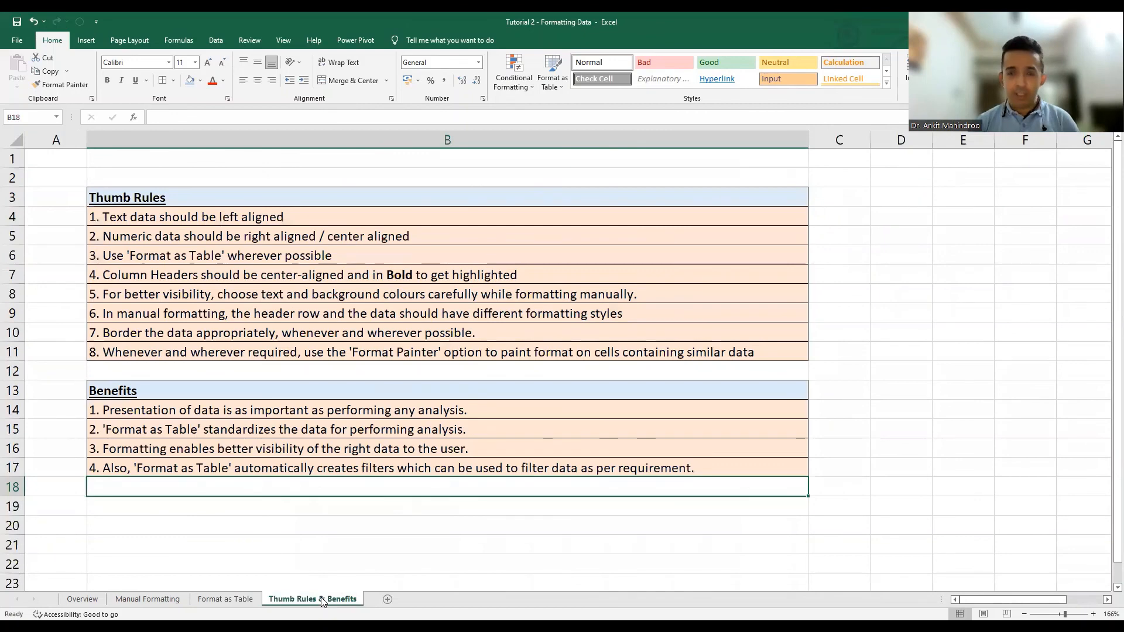